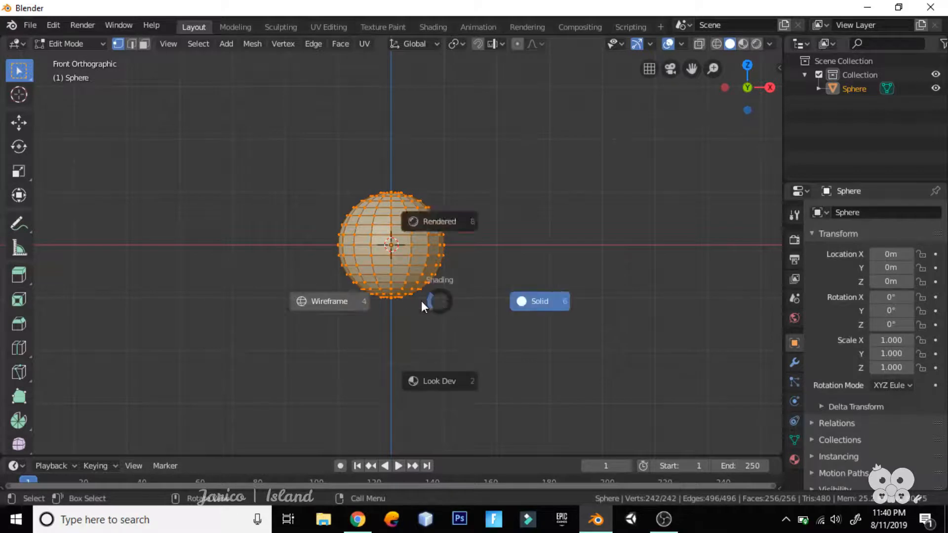
- Switch the sphere to wireframe shading and delete the vertices of its lower half, including the equator row
click(344, 304)
click(446, 296)
scroll(472, 290, up, 3)
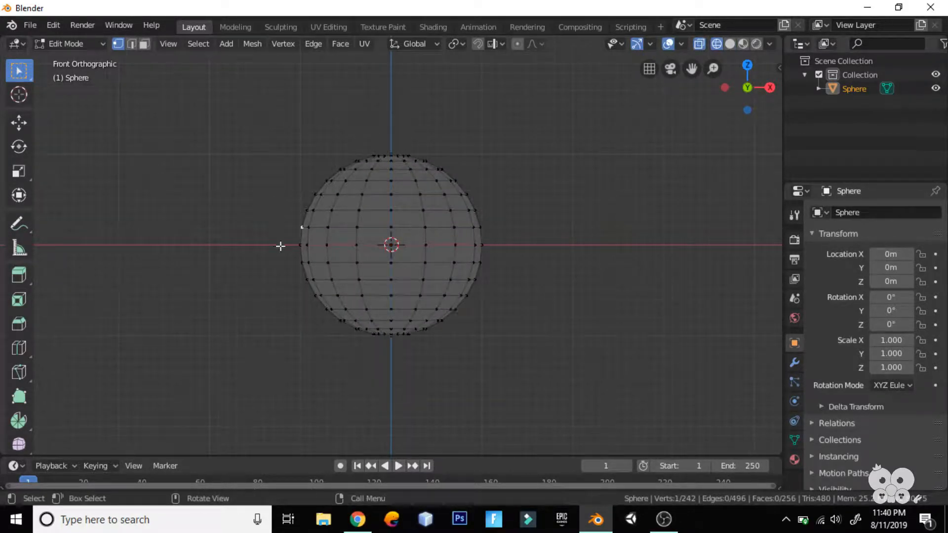
key(b)
drag(304, 259, 471, 339)
click(527, 244)
key(b)
drag(272, 239, 591, 341)
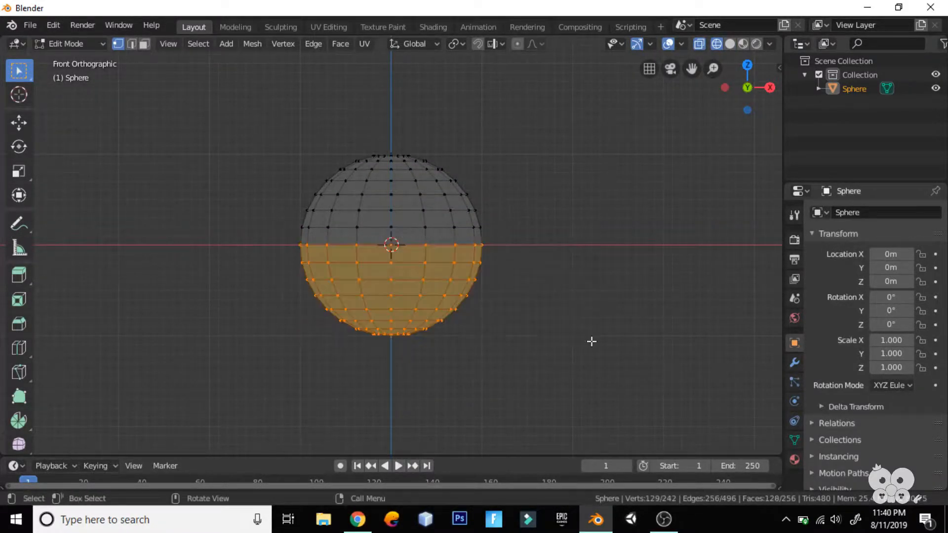
key(x)
click(548, 324)
key(Tab)
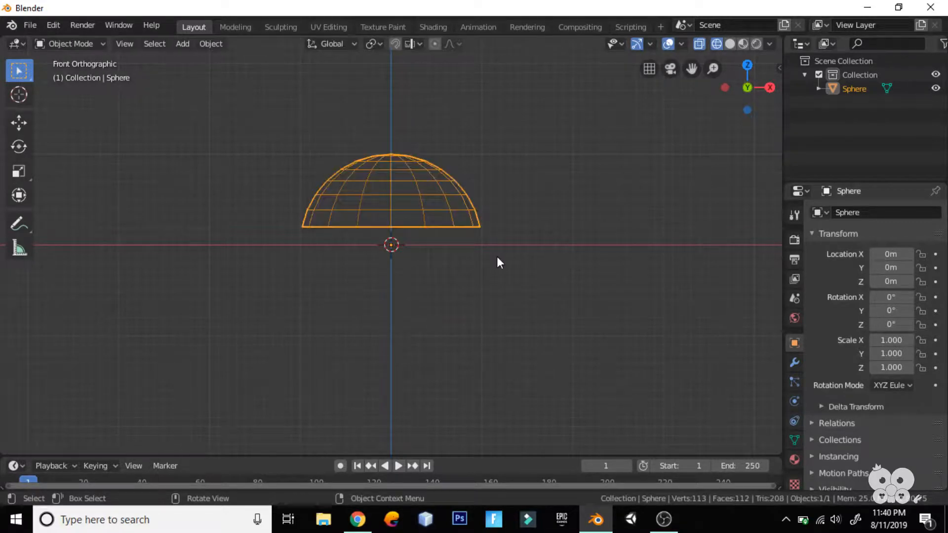
- Return to solid shading and select the whole remaining dome mesh in Edit Mode
key(Tab)
key(z)
click(593, 277)
key(a)
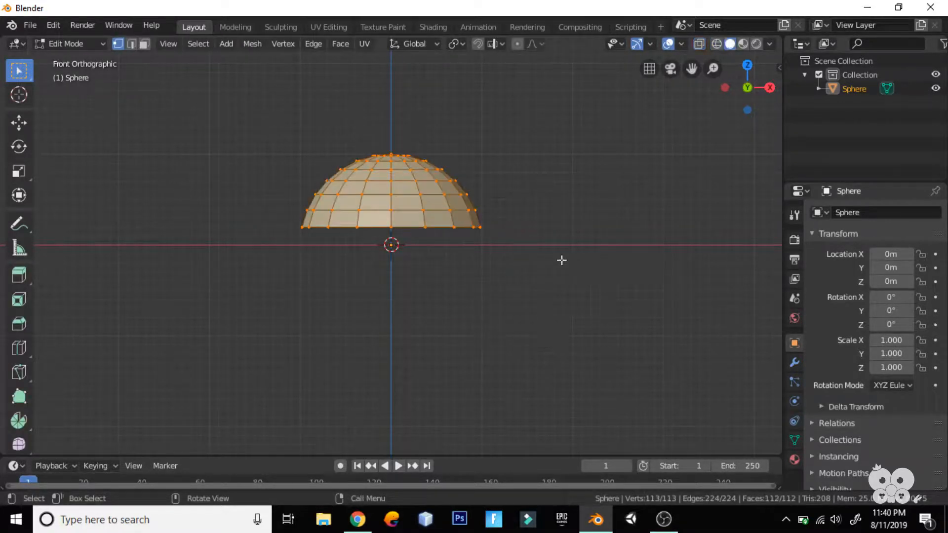
key(s)
key(z)
key(Escape)
- Flatten the dome by scaling all its vertices down along the Z axis
key(s)
key(z)
click(507, 197)
- Select every second vertical edge line of the dome, excluding the pole and topmost ring, and scale them inward to about 0.88
middle_drag(508, 197, 498, 265)
click(554, 262)
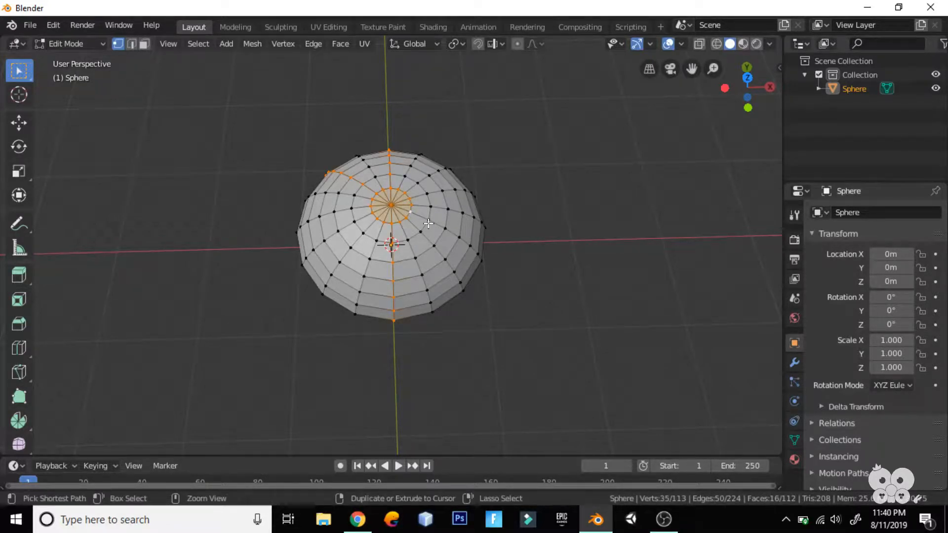
alt+shift+click(411, 222)
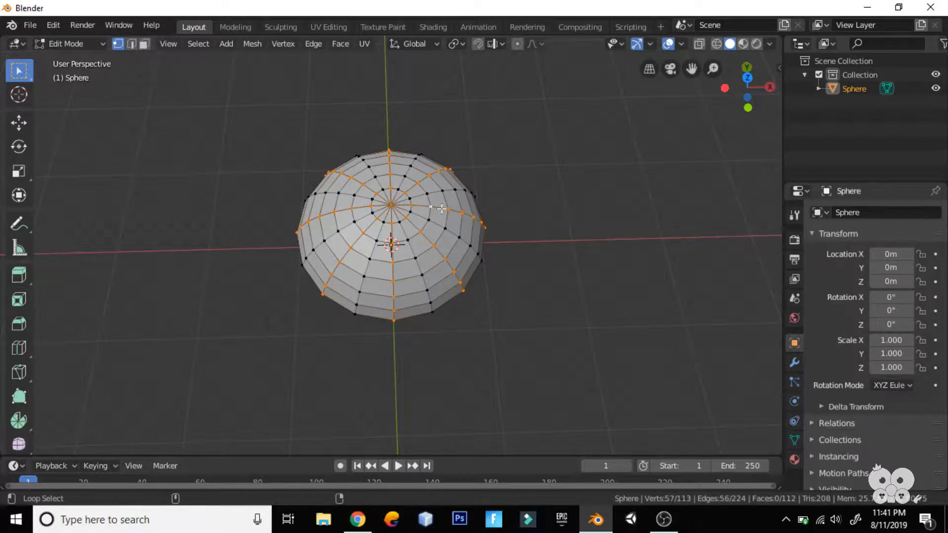
shift+click(391, 223)
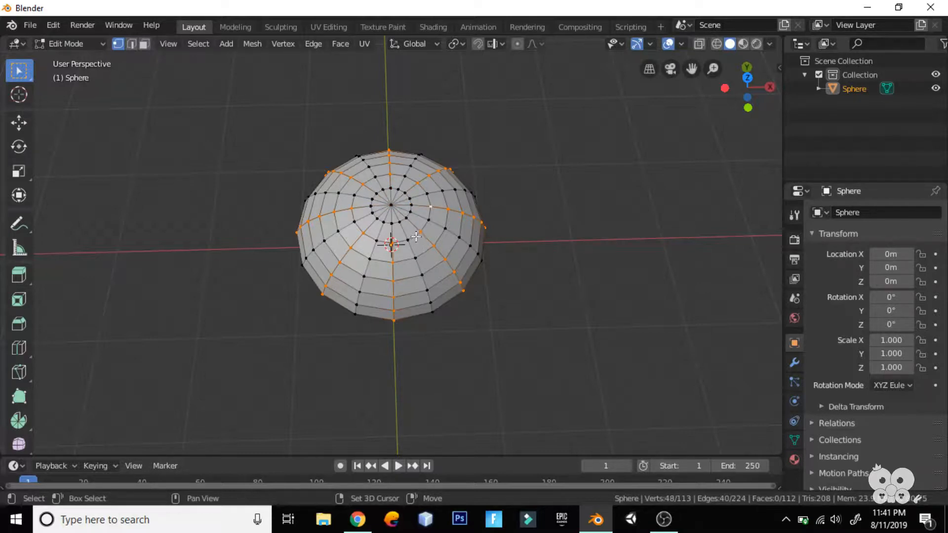
middle_drag(415, 237, 602, 258)
key(s)
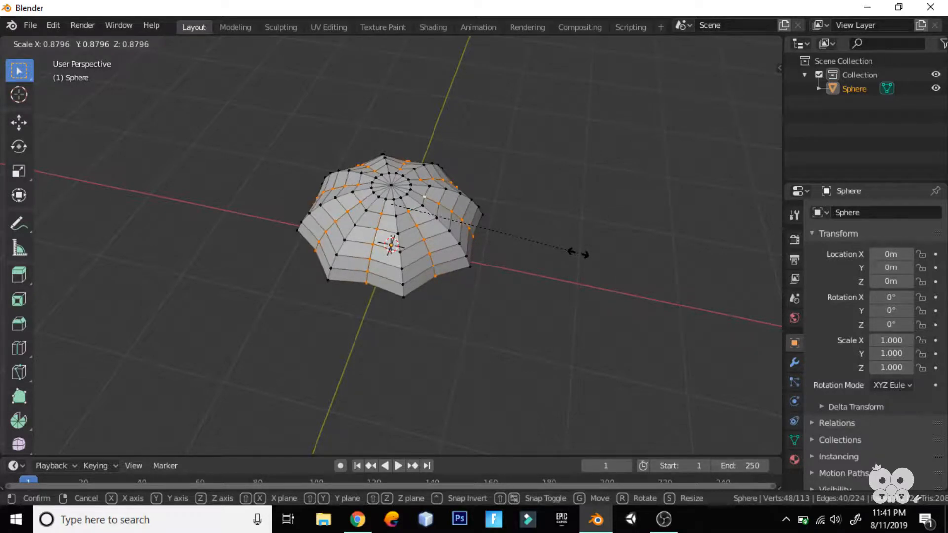
click(577, 253)
- Raise the dome's top centre vertex about 0.067 m along Z to form a pointed tip
middle_drag(576, 254, 575, 195)
click(391, 151)
key(g)
key(z)
click(574, 217)
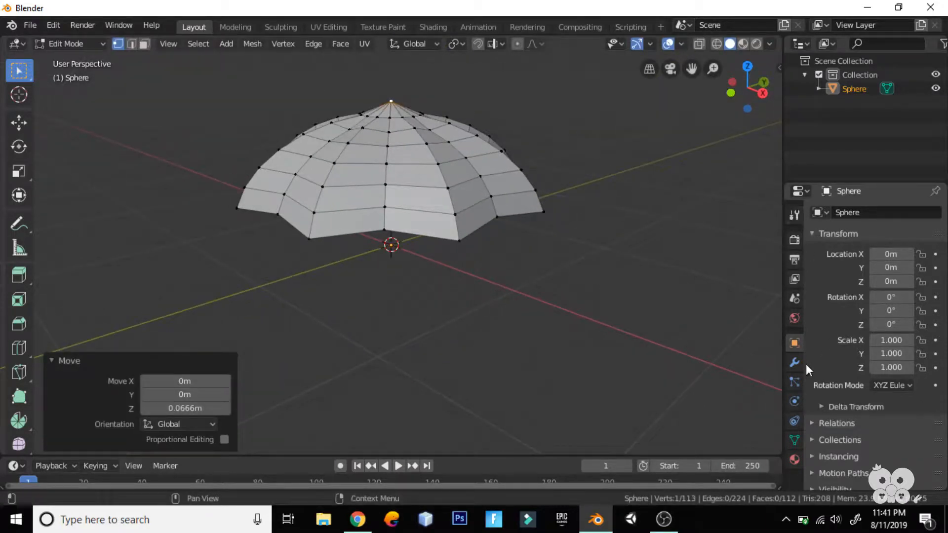
- Apply the dome's scale in Object Mode and add a Subdivision Surface modifier with viewport level 2
key(Tab)
key(ctrl+a)
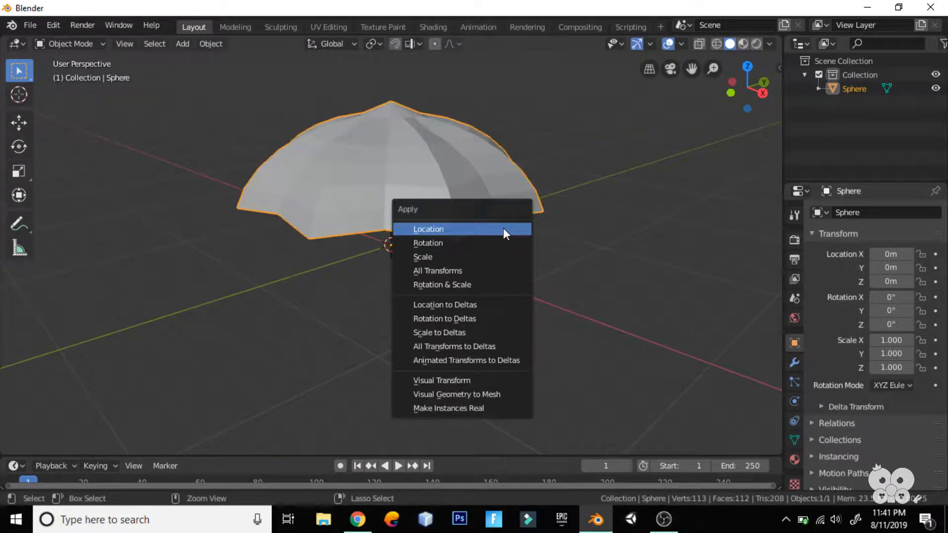
click(470, 256)
click(794, 363)
click(862, 212)
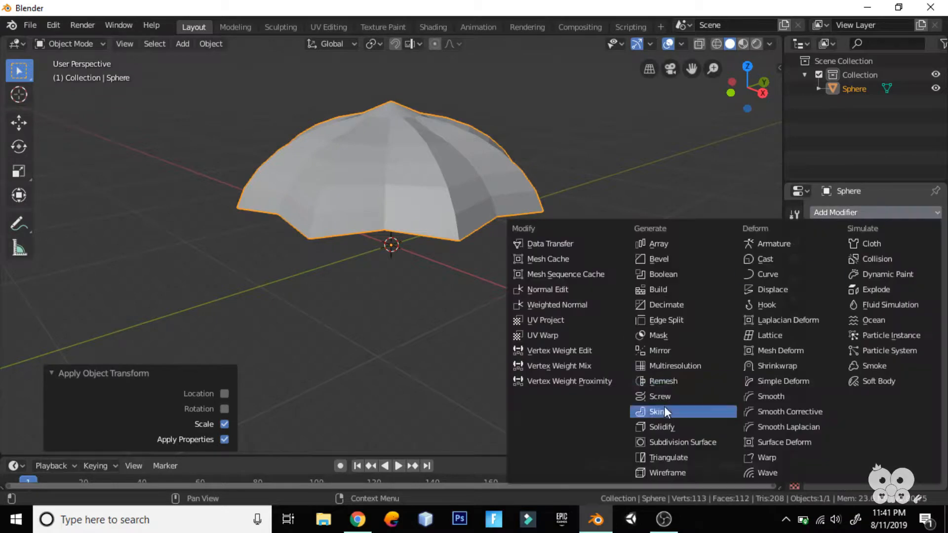
click(676, 440)
click(867, 317)
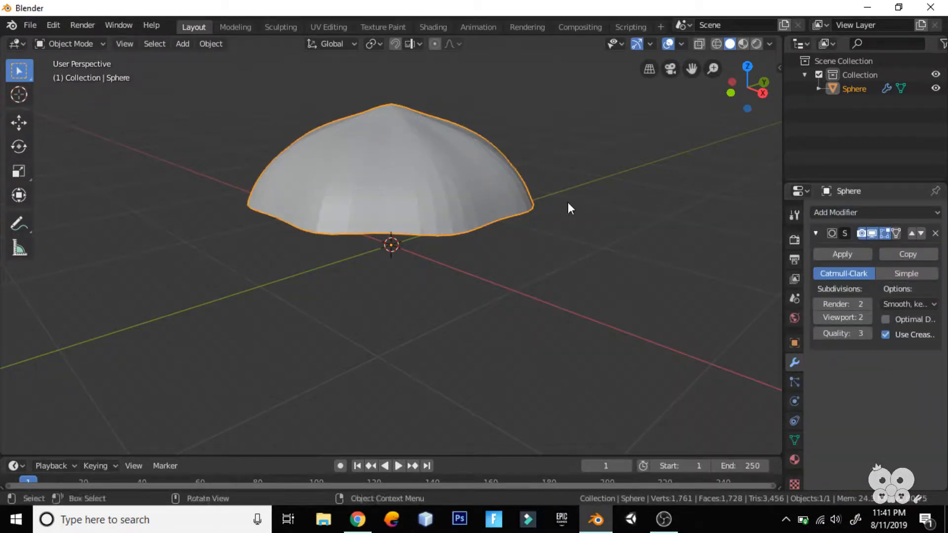
- Select the edge ring just below the canopy's tip and move it slightly down along the Z axis
middle_drag(567, 205, 406, 186)
key(Tab)
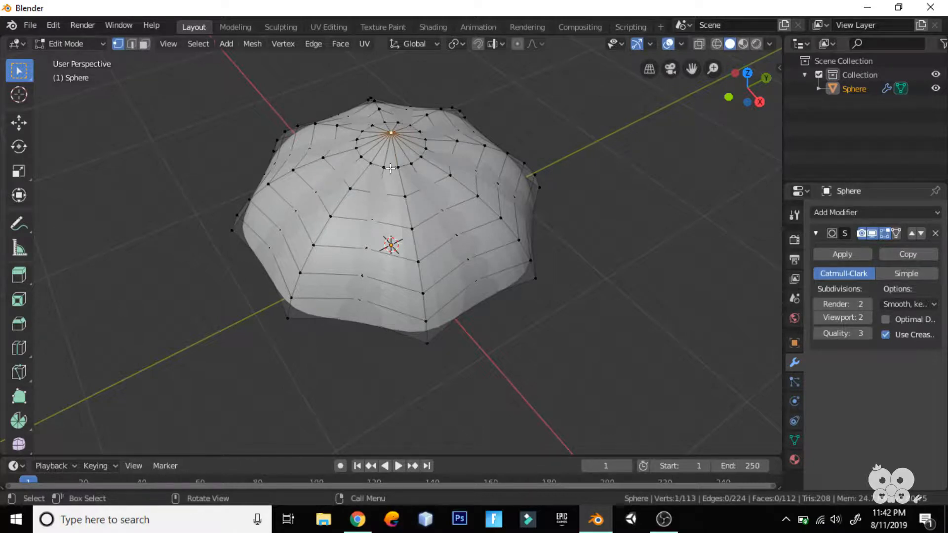
alt+click(390, 169)
key(KP_1)
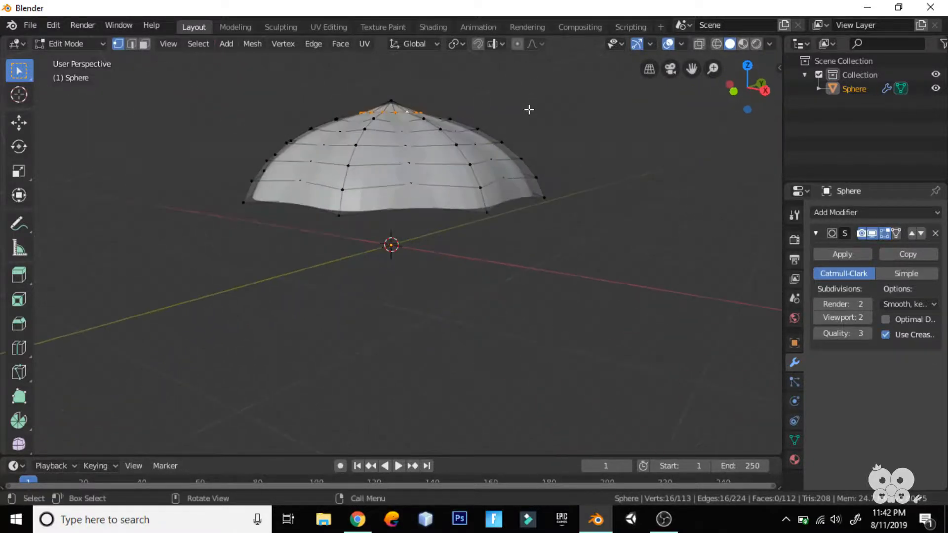
key(g)
key(z)
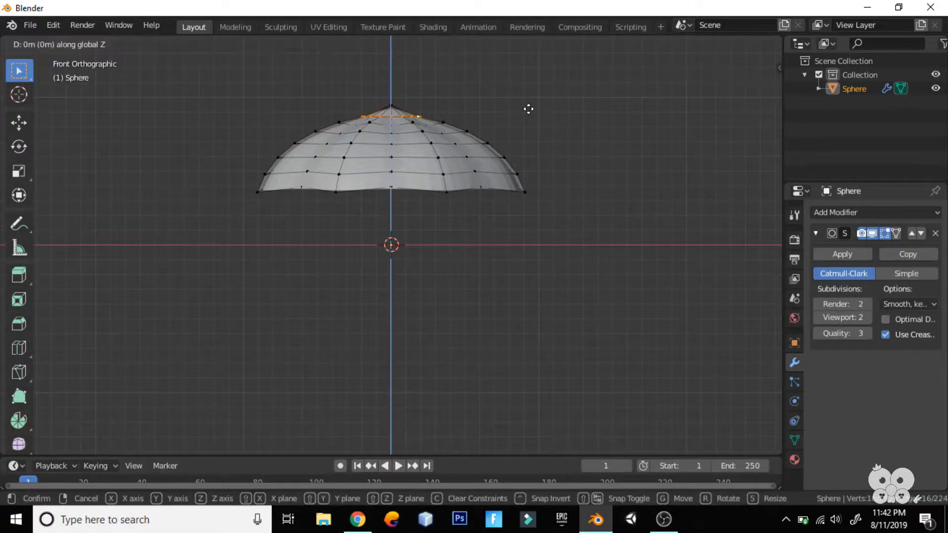
click(529, 113)
middle_drag(529, 112, 520, 149)
key(Tab)
key(Tab)
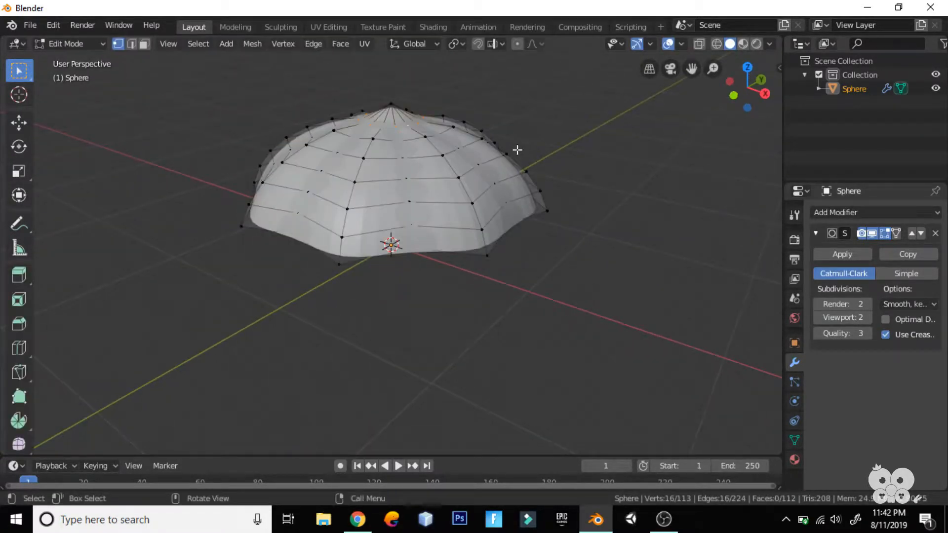
- Refine the slope around the tip by readjusting the selected ring's height along Z
key(g)
key(z)
click(588, 177)
key(Tab)
middle_drag(588, 176, 570, 237)
key(Tab)
key(g)
key(z)
click(568, 142)
key(Tab)
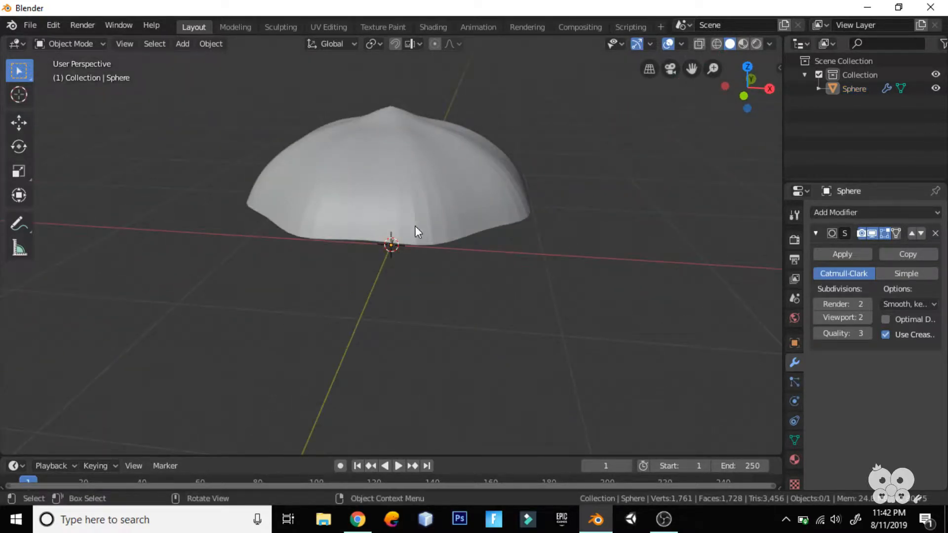
- Add a Solidify modifier to the canopy and place it above the Subdivision Surface modifier in the stack
middle_drag(455, 250, 494, 163)
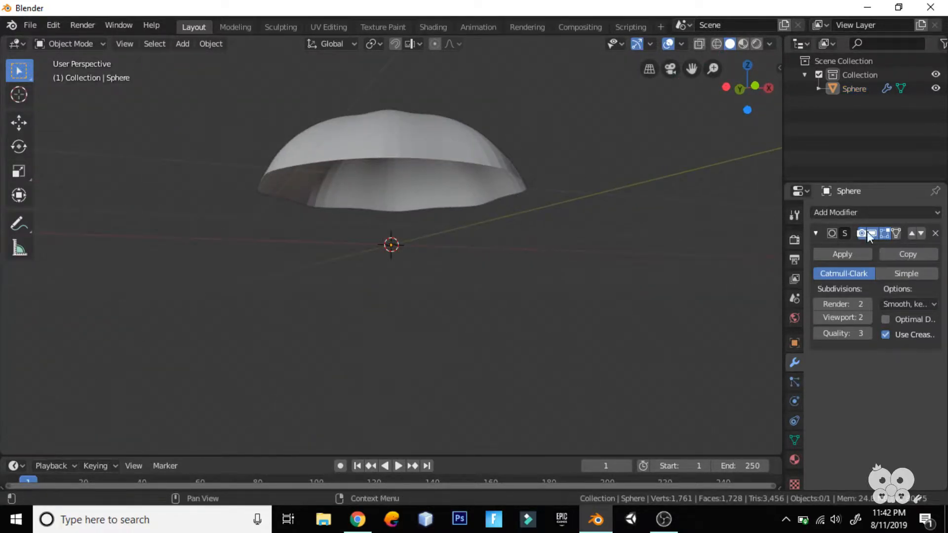
click(872, 212)
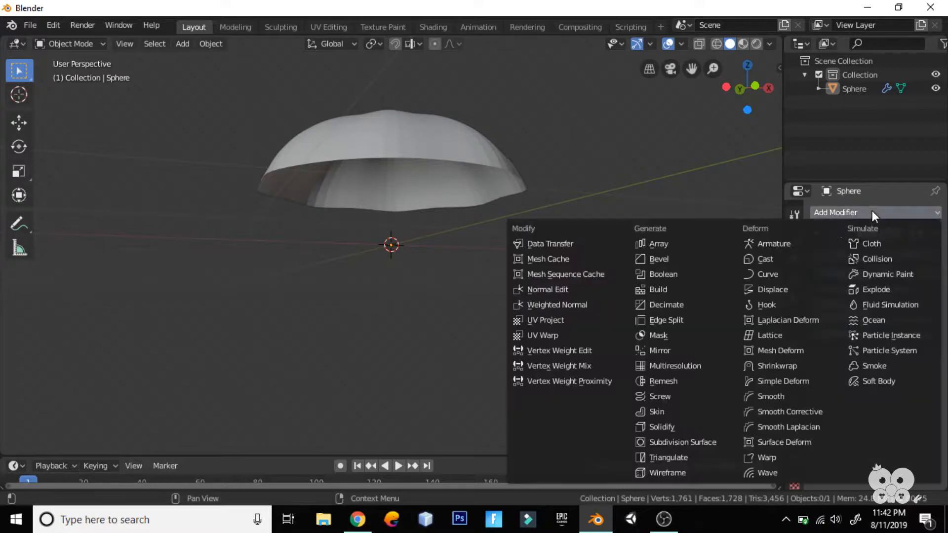
click(659, 427)
middle_drag(551, 232, 474, 410)
scroll(515, 287, up, 4)
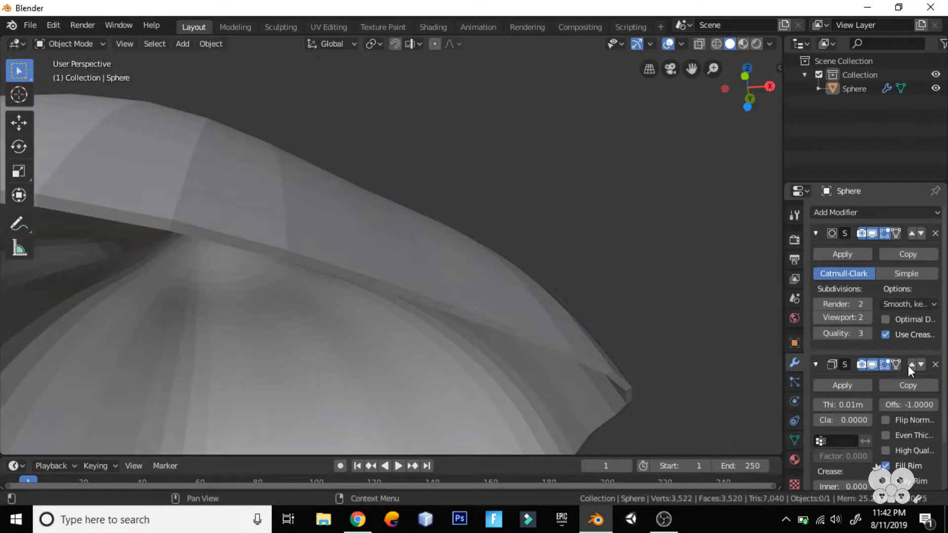
click(910, 364)
- Set the Solidify modifier's offset to 1.0 and its thickness to 0.03 m
click(866, 275)
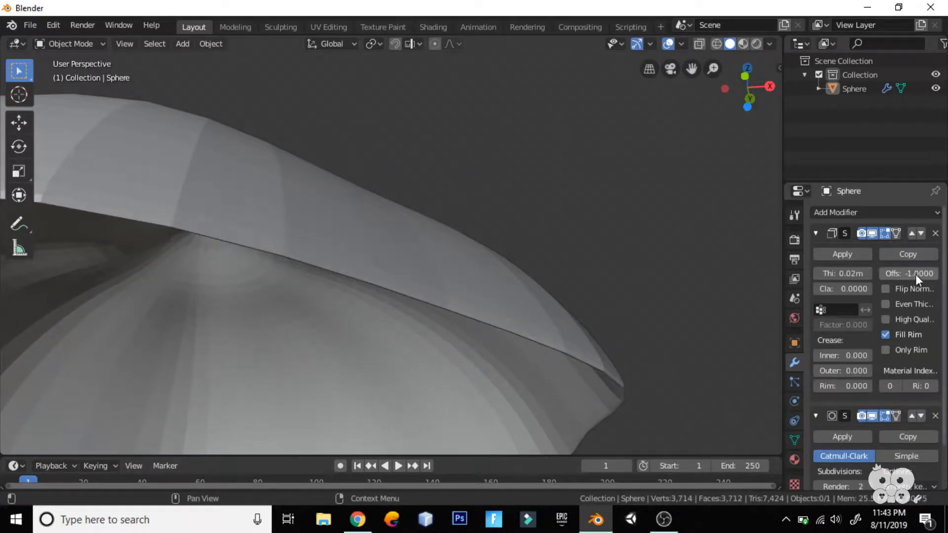
drag(915, 274, 936, 273)
click(936, 273)
key(Return)
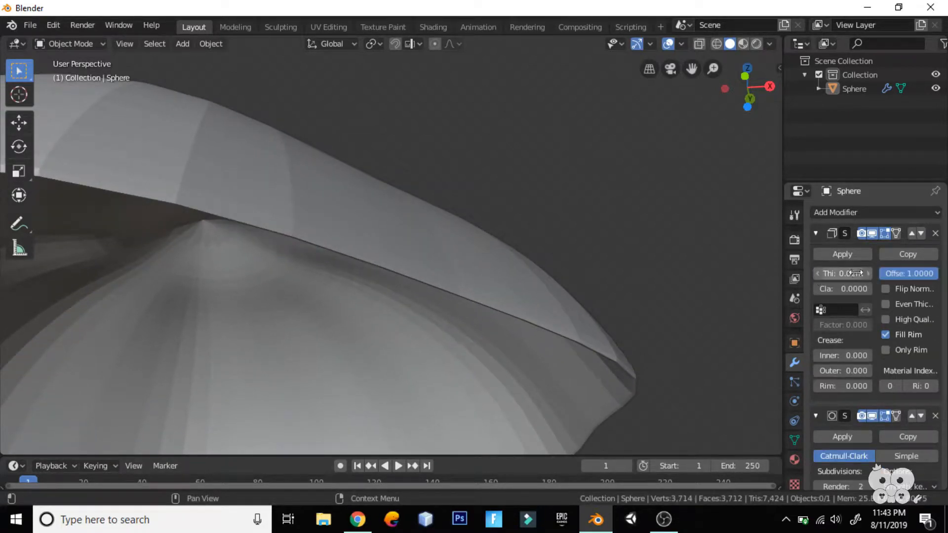
click(867, 275)
click(866, 274)
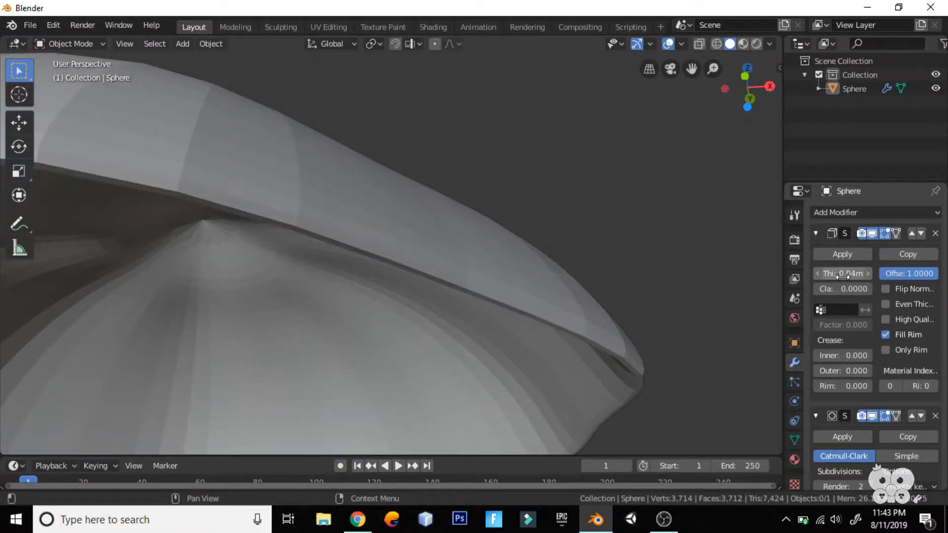
middle_drag(680, 182, 661, 246)
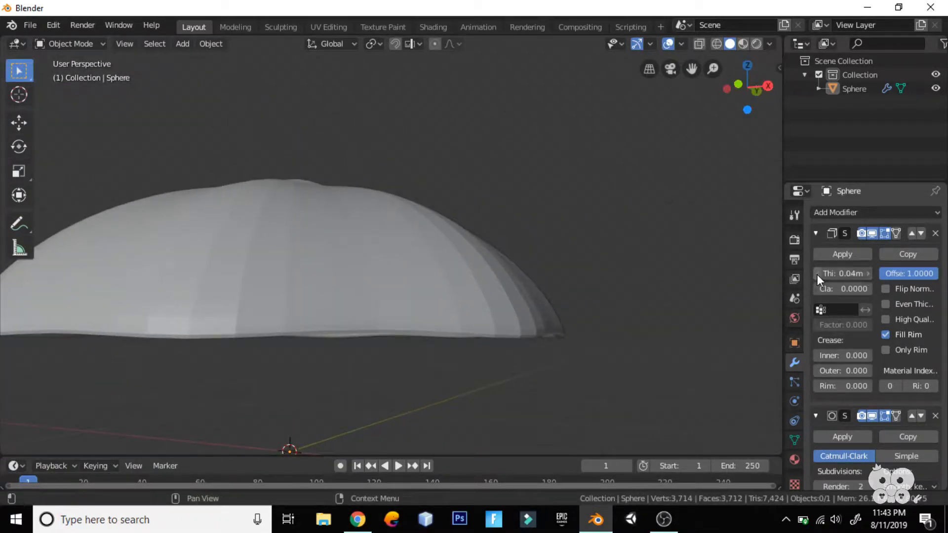
click(816, 275)
- Select the umbrella canopy in the viewport
middle_drag(601, 279, 558, 197)
scroll(560, 195, up, 4)
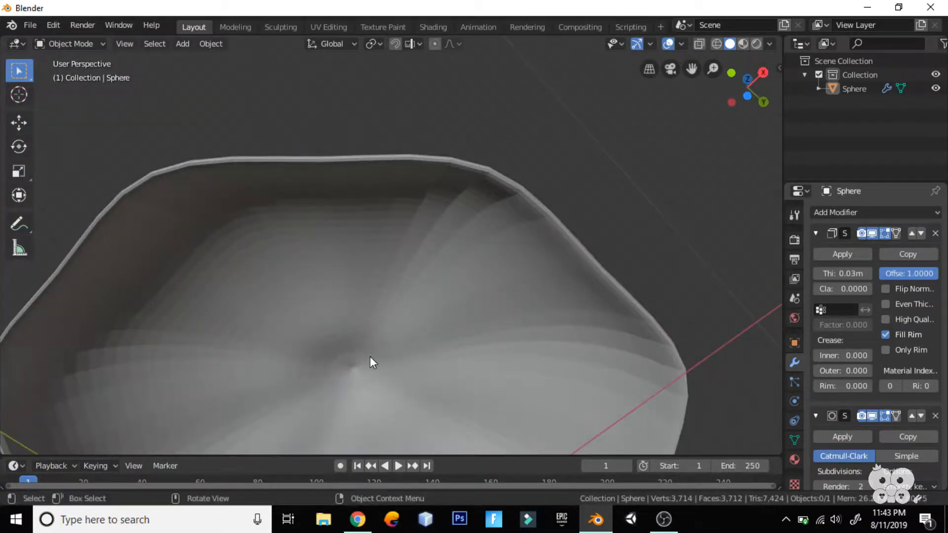
middle_drag(371, 361, 443, 251)
right_click(416, 268)
click(531, 233)
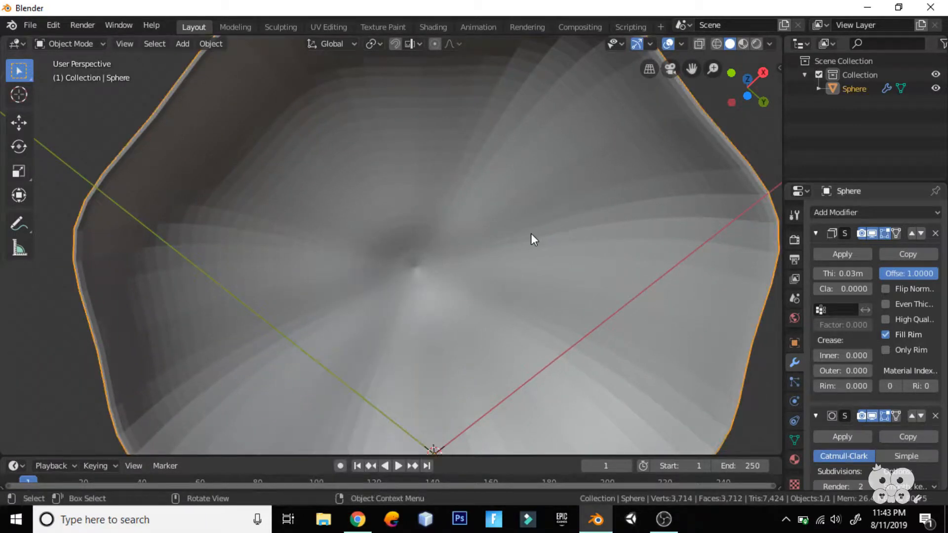
- Try to raise the canopy along the Z axis, and undo the move
scroll(492, 352, down, 8)
key(g)
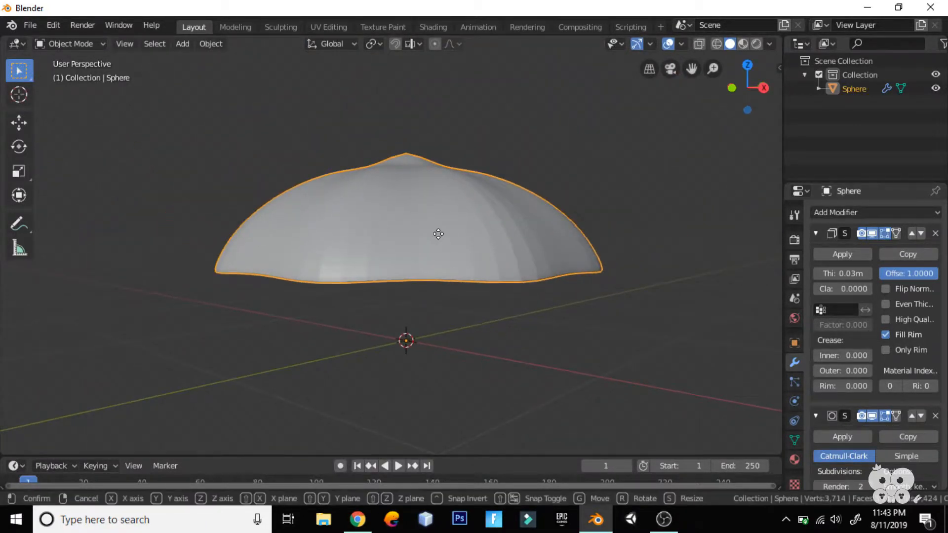
key(z)
click(437, 113)
click(550, 307)
scroll(511, 268, down, 3)
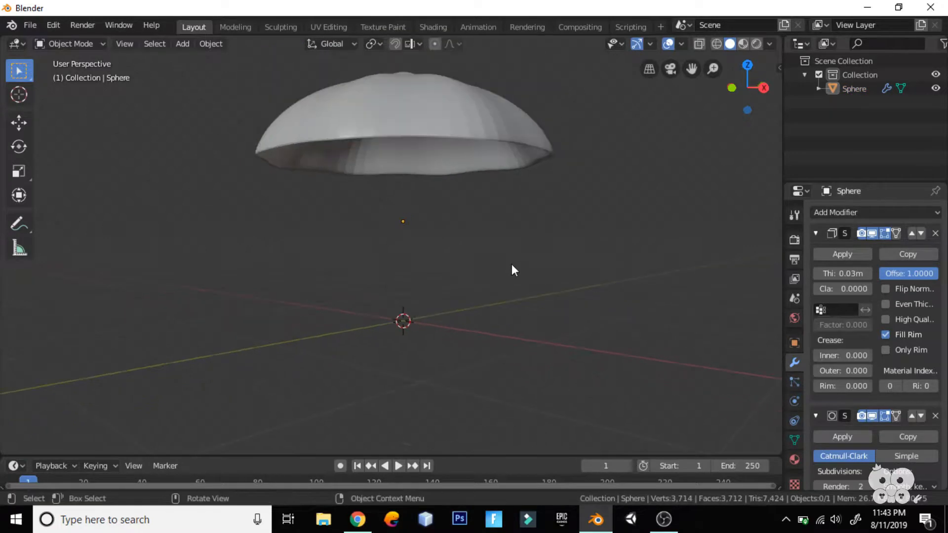
key(ctrl+z)
key(ctrl+z)
middle_drag(508, 261, 514, 298)
key(Tab)
key(Tab)
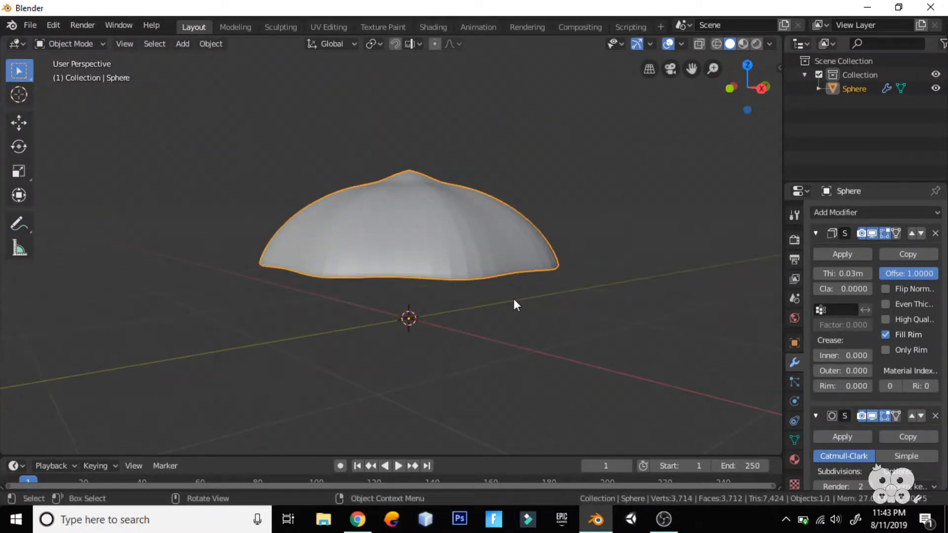
key(g)
right_click(599, 253)
- Place the 3D cursor at the peak on the inside of the canopy
middle_drag(422, 266, 421, 259)
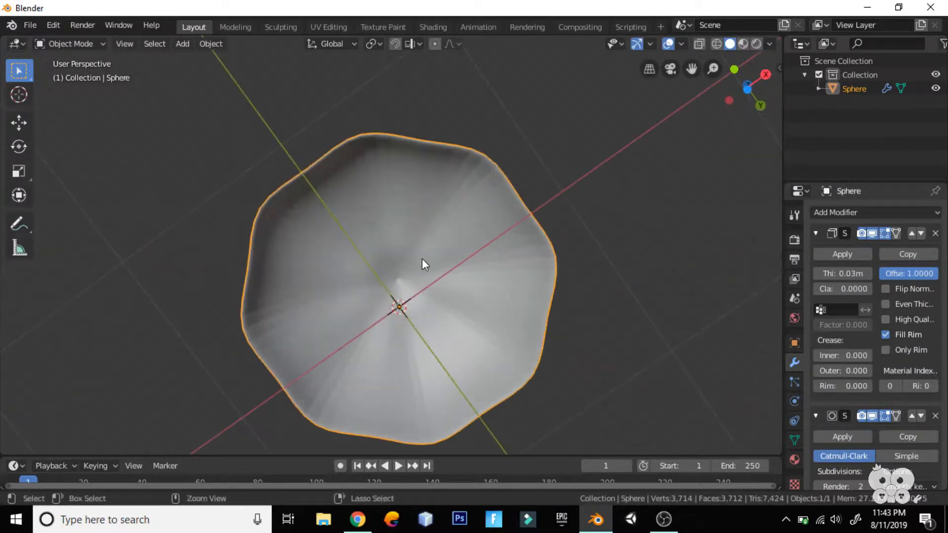
scroll(421, 259, up, 6)
scroll(461, 348, down, 3)
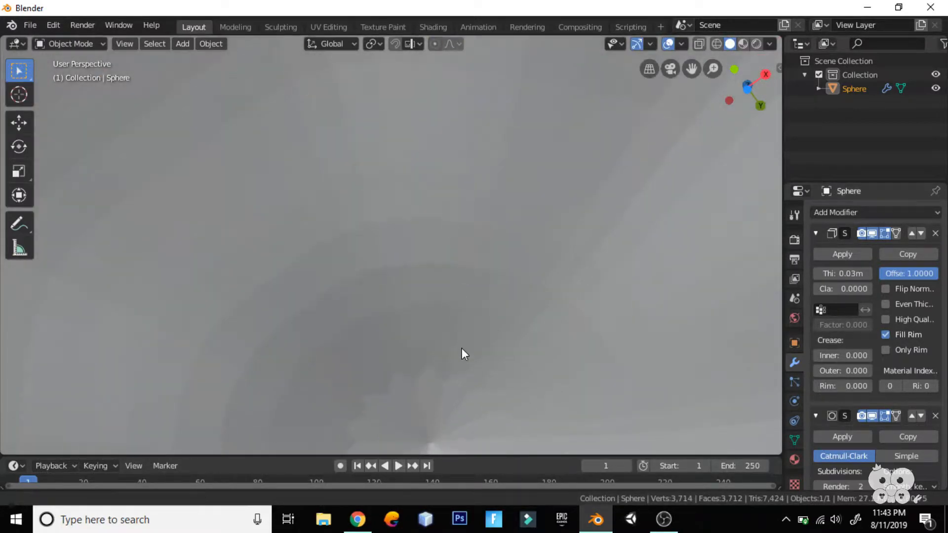
shift+right_click(425, 413)
ctrl+middle_drag(500, 306, 501, 393)
- Set the canopy's origin to the 3D cursor
click(213, 43)
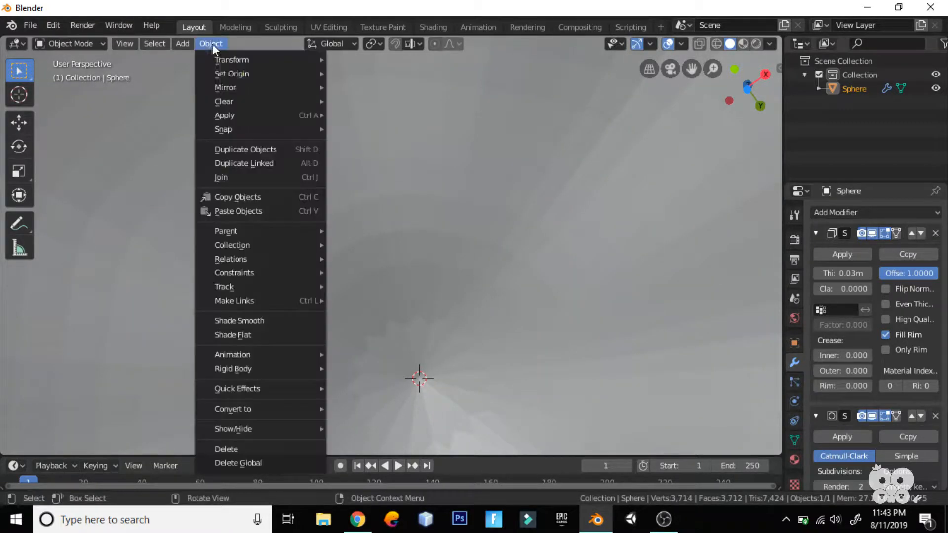
mouse_move(247, 63)
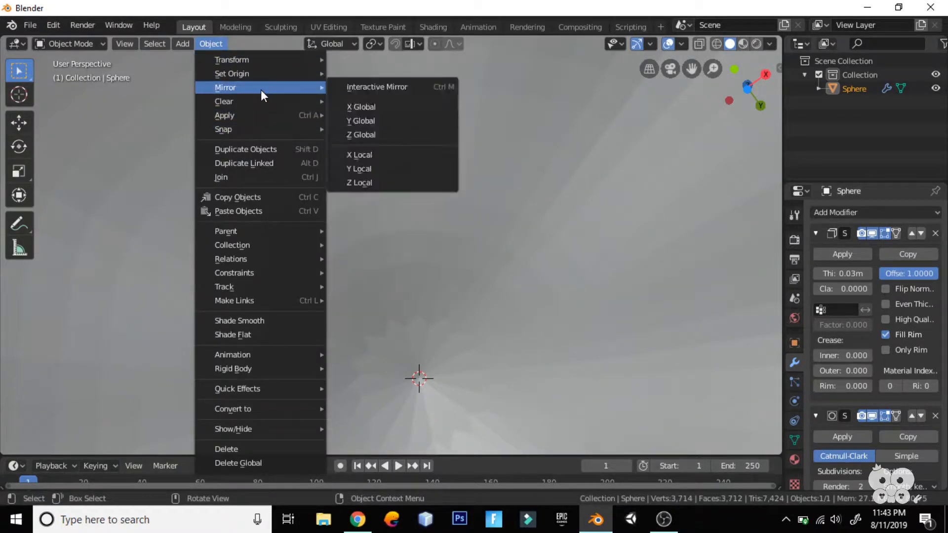
mouse_move(319, 76)
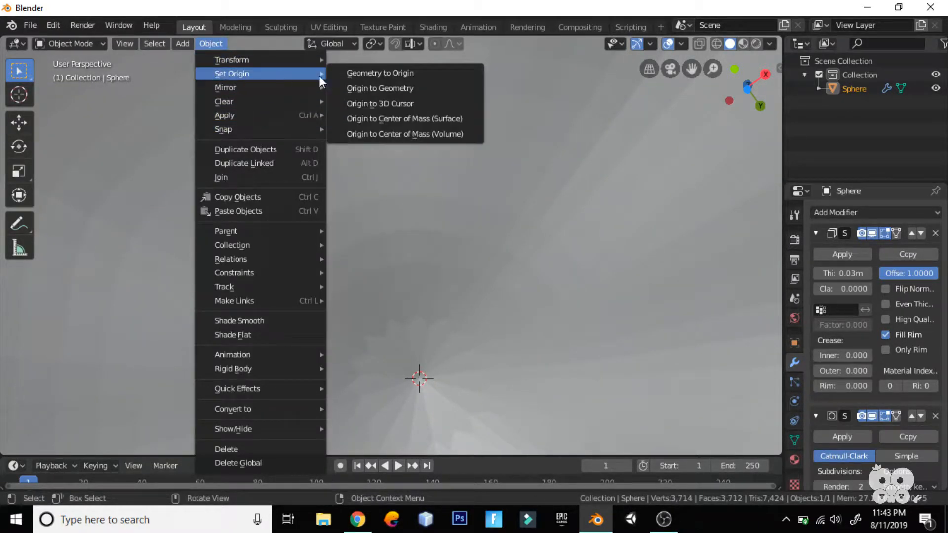
click(383, 103)
middle_drag(445, 197, 360, 226)
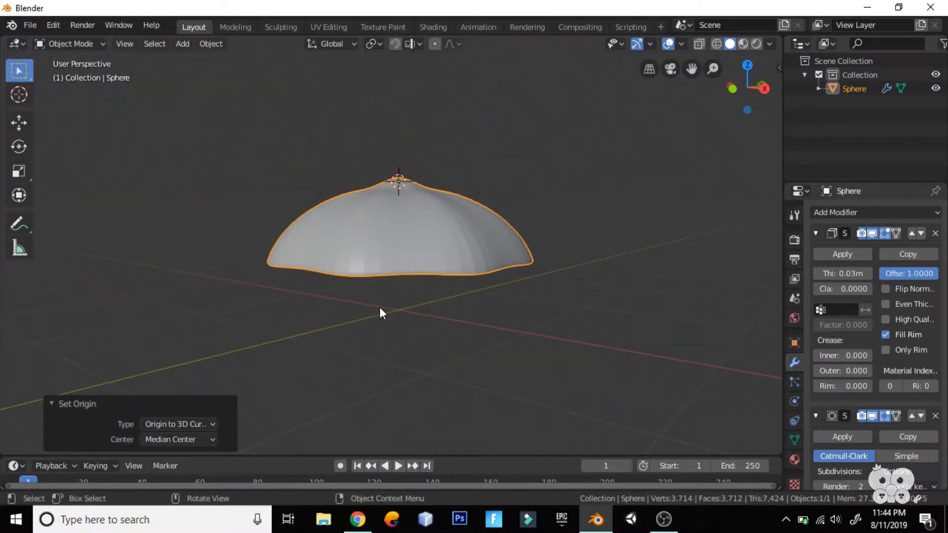
- Raise the canopy along the Z axis by about 0.585 m and then a bit further, and deselect it
key(g)
key(z)
click(385, 247)
key(g)
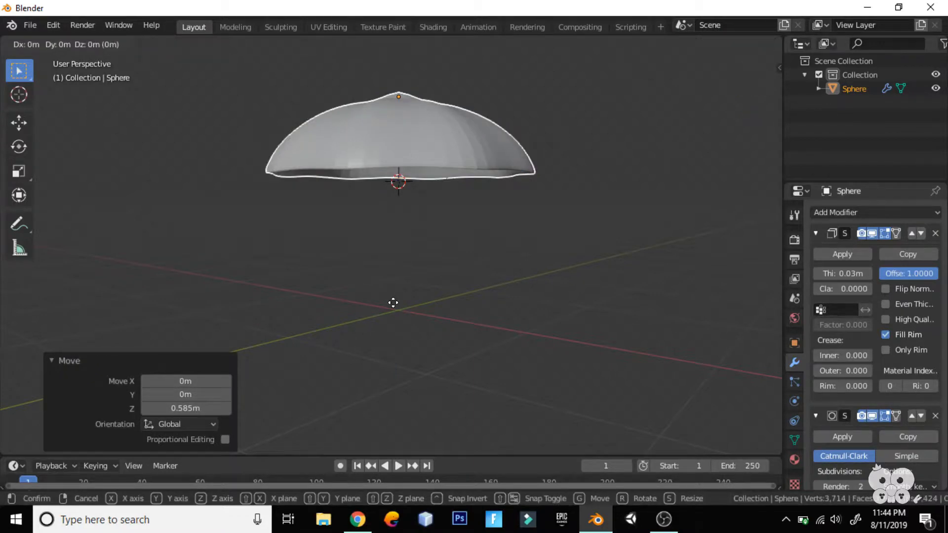
key(z)
click(520, 262)
click(416, 310)
- Snap the 3D cursor to the world origin
key(shift+a)
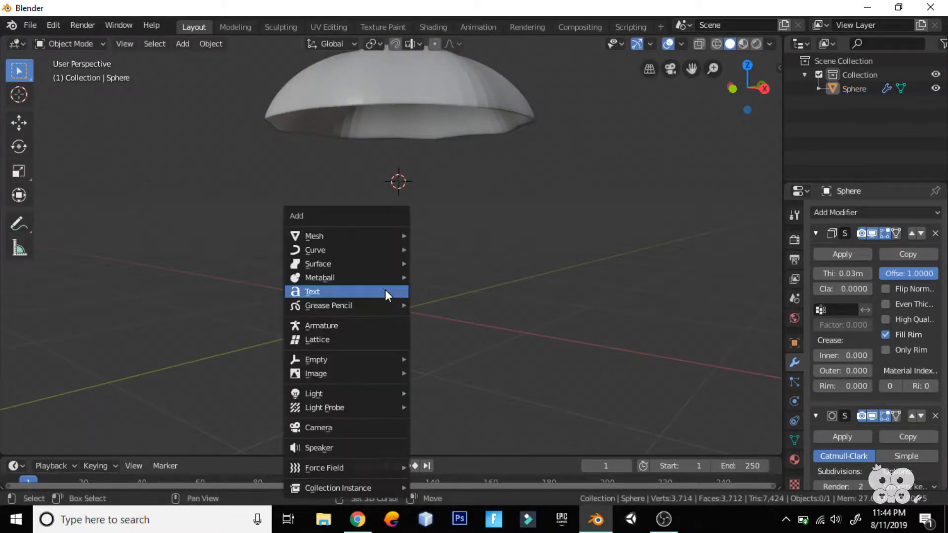
key(ctrl+a)
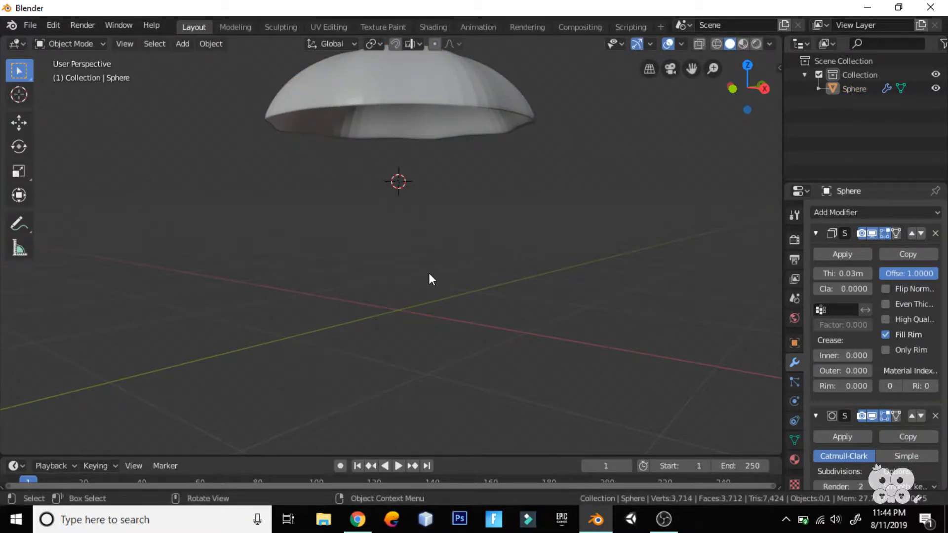
key(shift+s)
click(354, 322)
middle_drag(440, 258, 415, 290)
- Add a cylinder mesh at the world origin and set its vertex count to 7
key(shift+a)
mouse_move(339, 235)
click(451, 304)
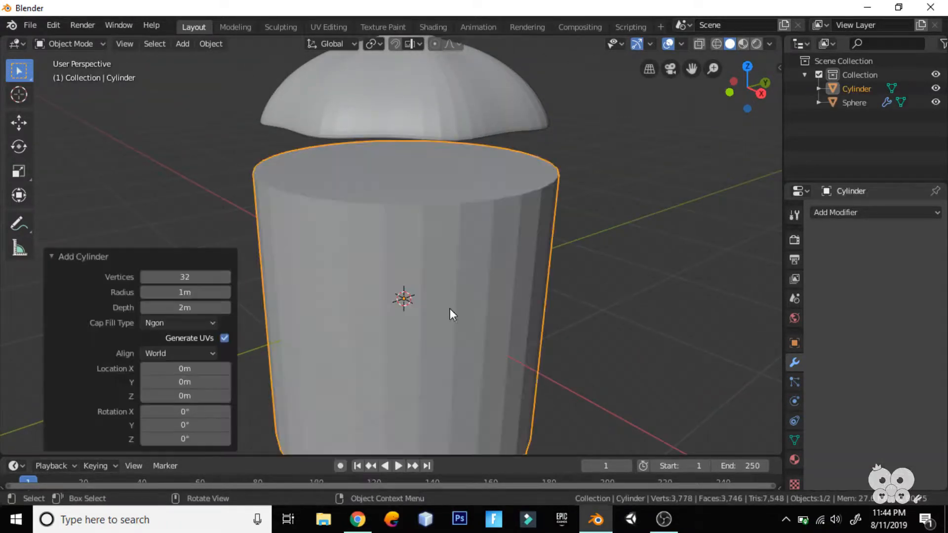
click(182, 276)
text(4)
key(Return)
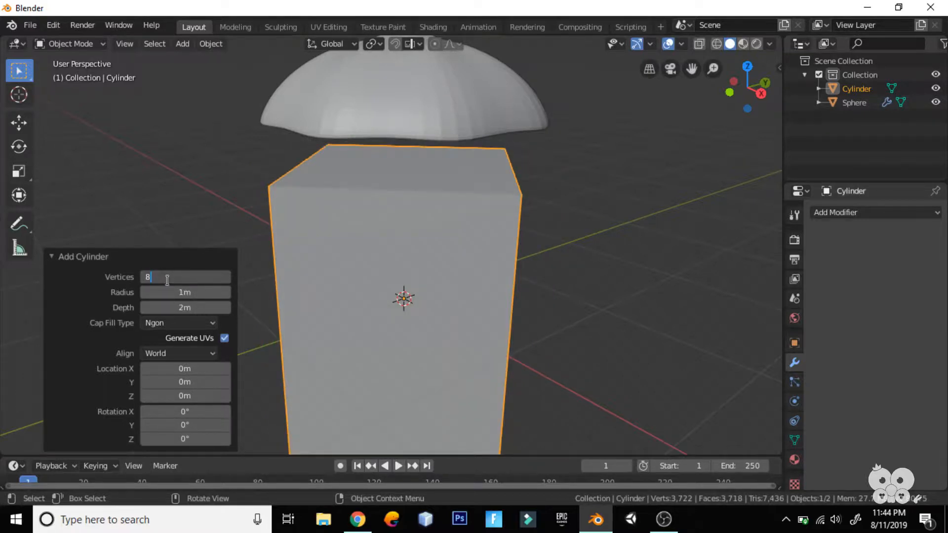
key(Return)
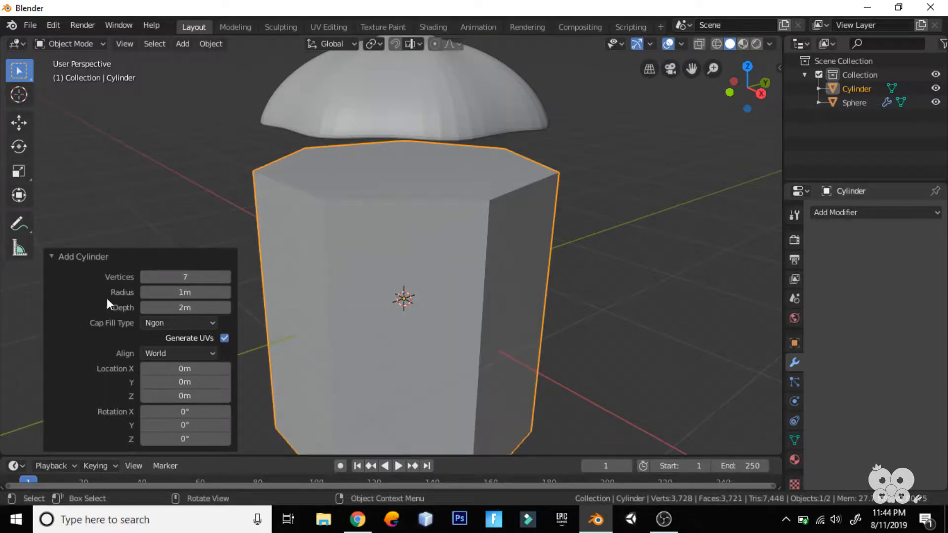
- Scale the cylinder down to about 0.081, and stretch it along Z by about 14.55 to form a long pole
key(s)
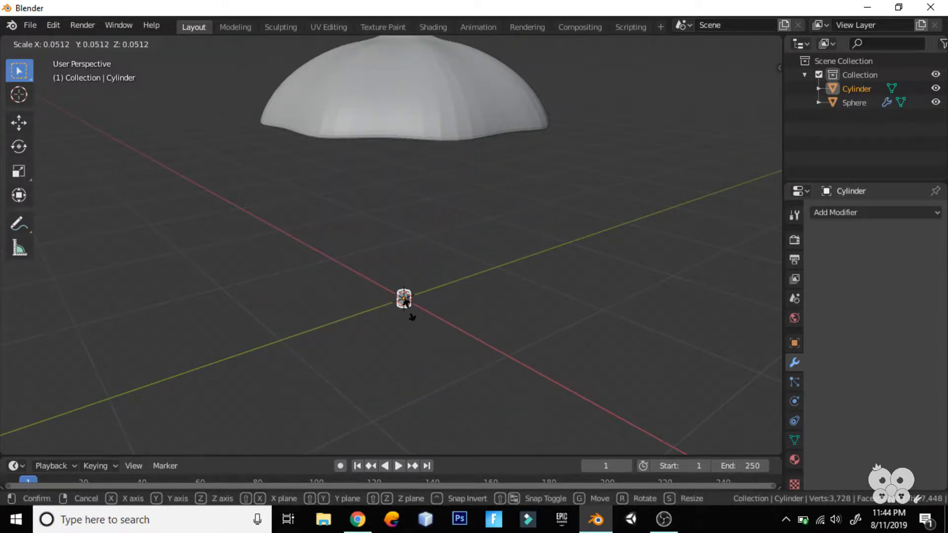
click(419, 318)
key(s)
key(z)
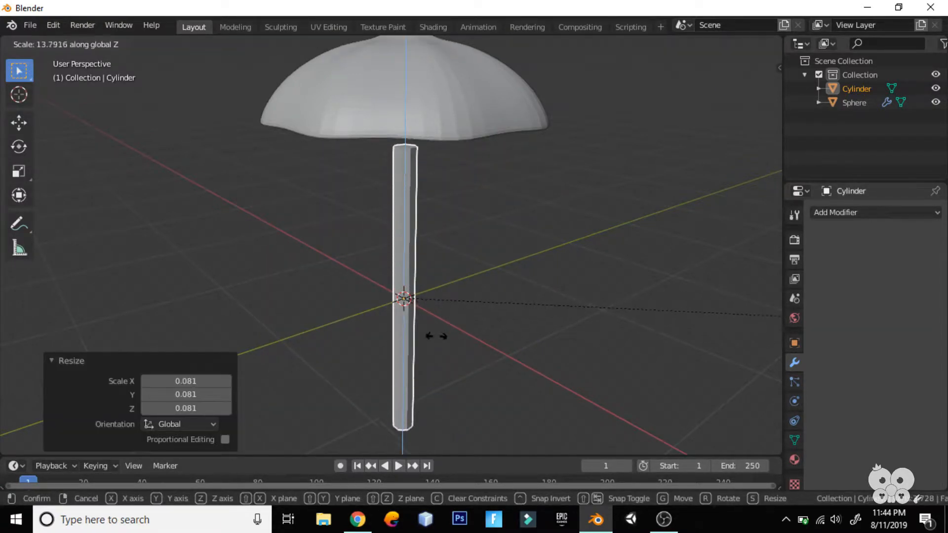
click(457, 336)
middle_drag(457, 335, 536, 348)
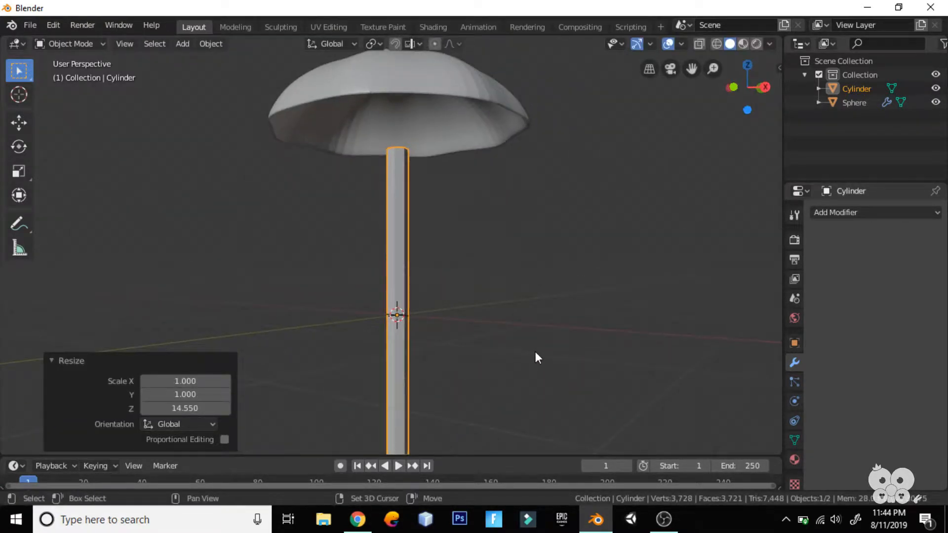
- Shrink the pole uniformly in two passes, by about 0.902 and about 0.907
key(s)
key(shift+z)
key(shift+z)
key(shift+z)
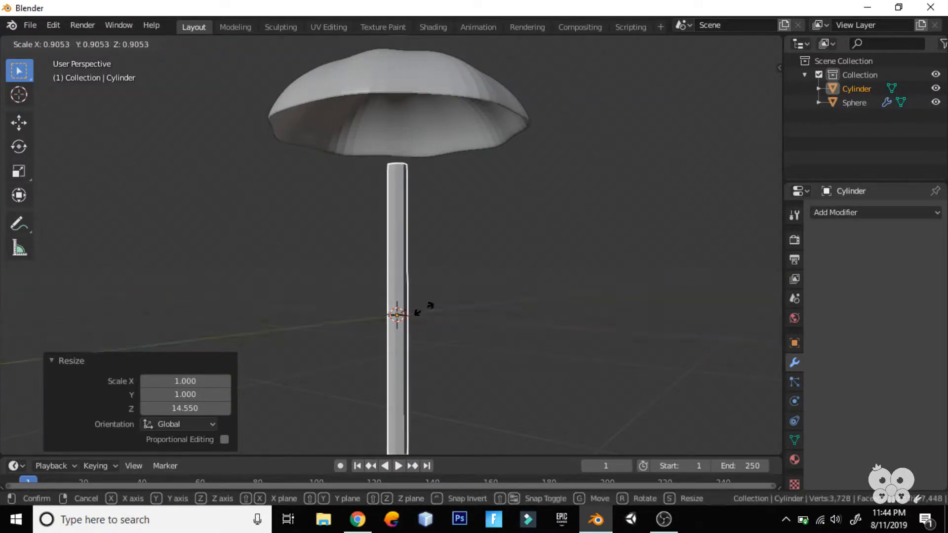
key(shift+z)
key(shift+z)
click(406, 294)
key(s)
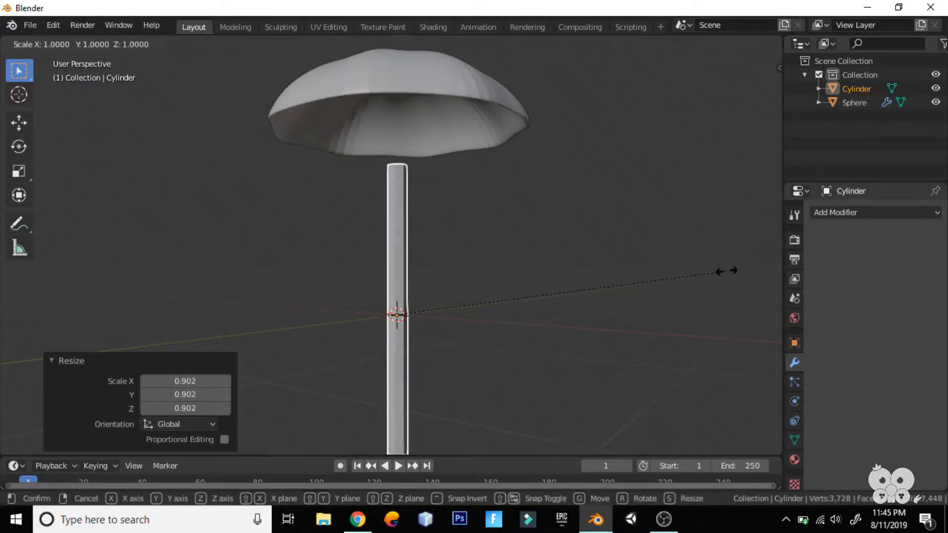
key(shift+z)
key(shift+z)
click(446, 310)
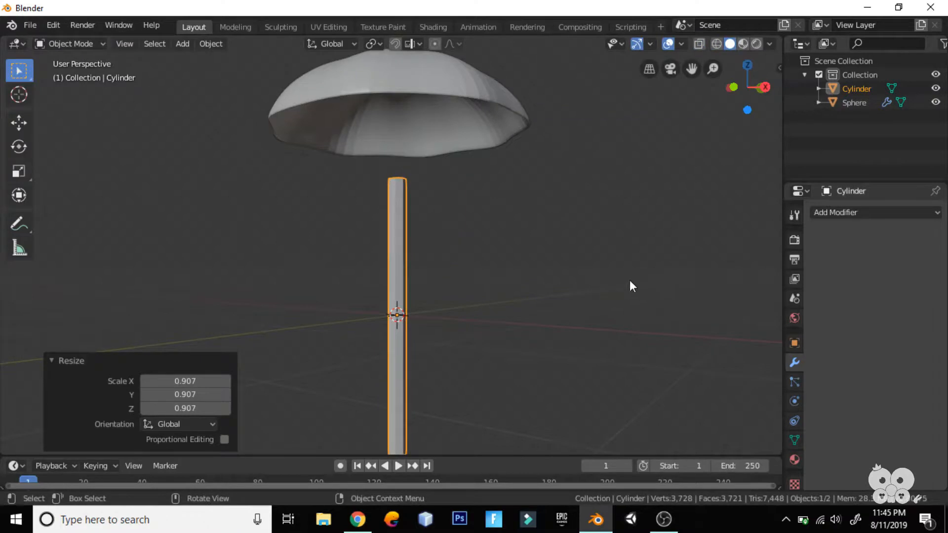
- Try to thin the pole by scaling it to about 0.358 along X and separately along Y
middle_drag(630, 279, 582, 296)
key(s)
key(z)
key(x)
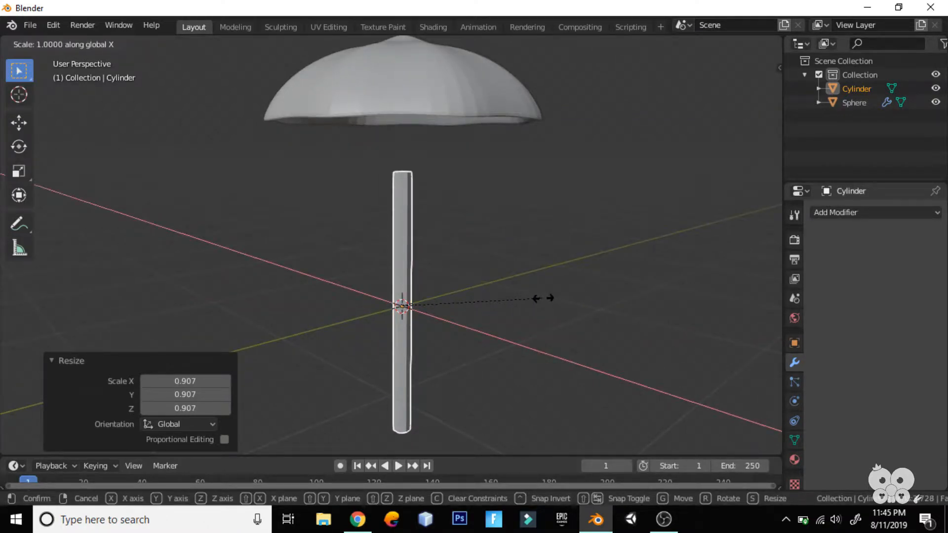
click(467, 302)
key(s)
key(Escape)
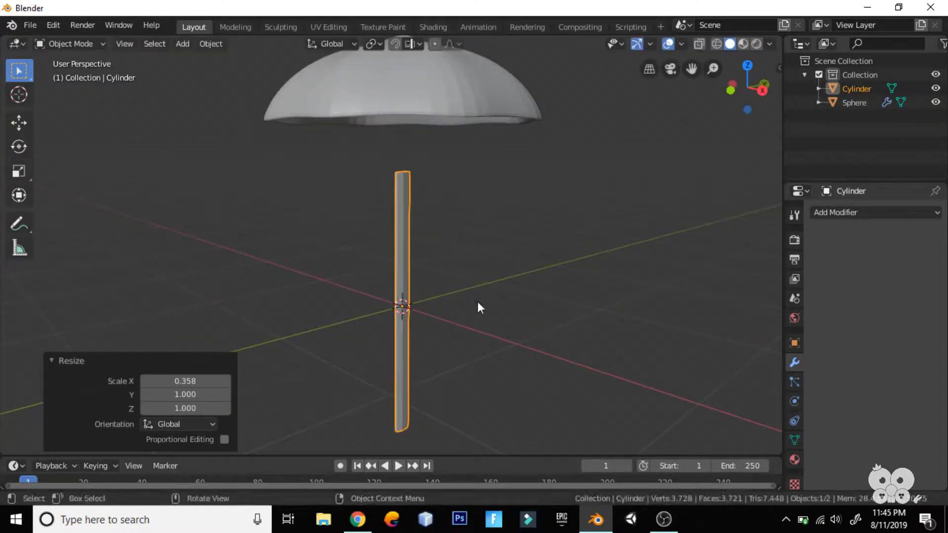
key(s)
key(y)
click(532, 298)
- Undo the pole's separate X and Y scaling, and hide the canopy to see the pole from above
middle_drag(552, 257, 524, 252)
ctrl+middle_drag(524, 252, 526, 172)
mouse_move(563, 202)
middle_down()
mouse_move(570, 234)
mouse_move(575, 210)
middle_up()
shift+middle_drag(614, 127, 530, 203)
click(307, 217)
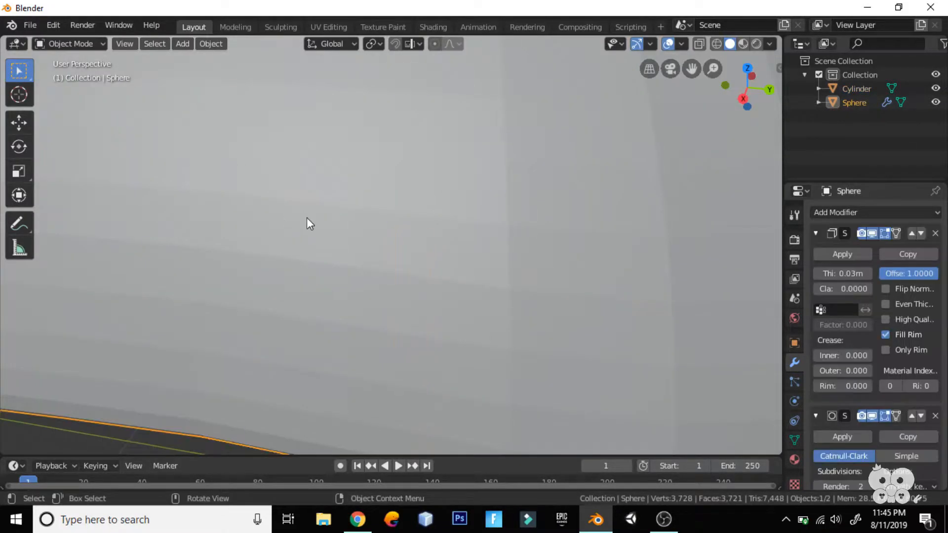
key(h)
key(KP_7)
key(ctrl+z)
key(ctrl+z)
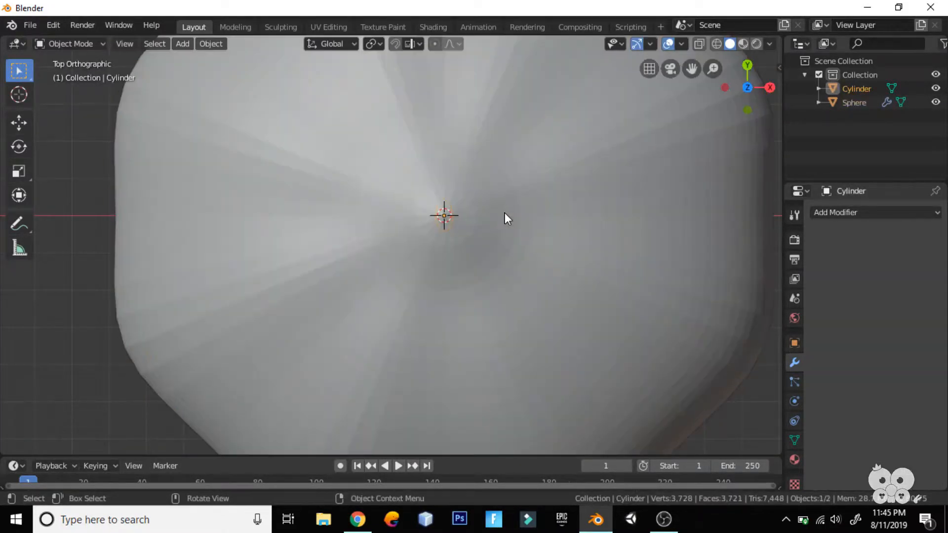
key(ctrl+z)
key(ctrl+z)
key(ctrl+z)
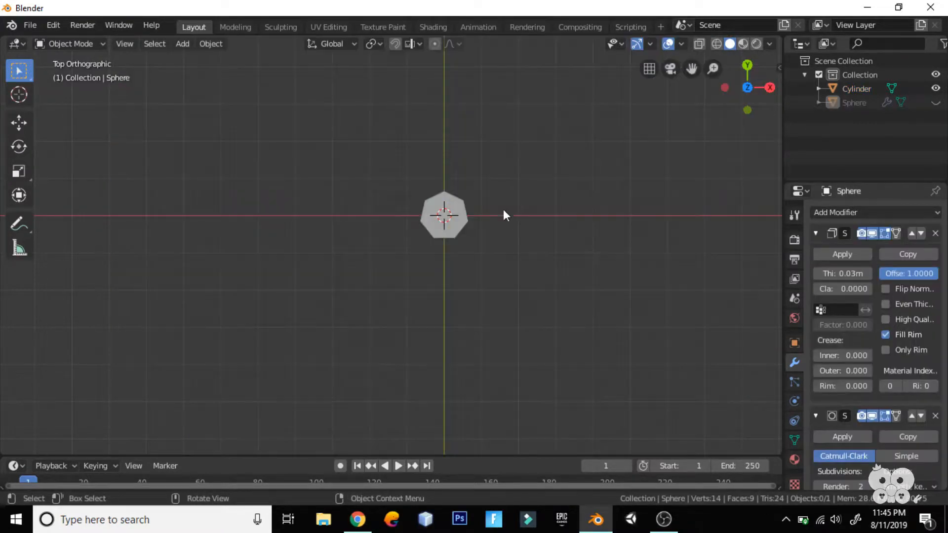
- Narrow the pole in X and Y without changing its height, by about 0.866 and again by about 0.910
key(s)
key(shift+z)
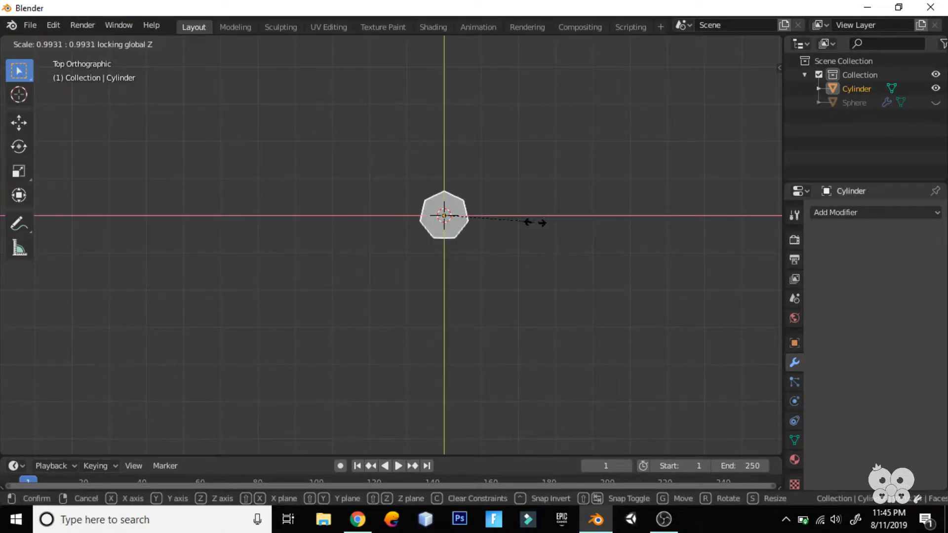
key(shift+z)
click(411, 209)
key(z)
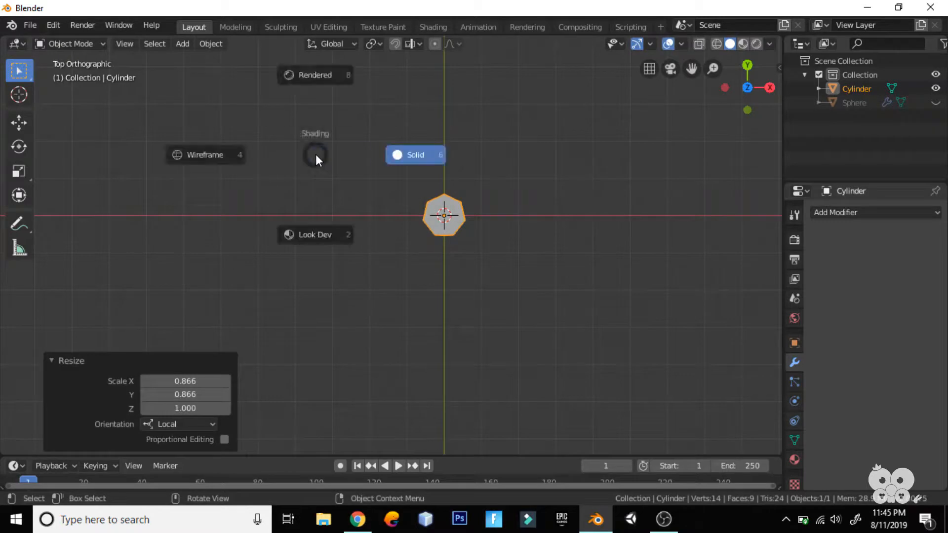
key(s)
key(Escape)
key(s)
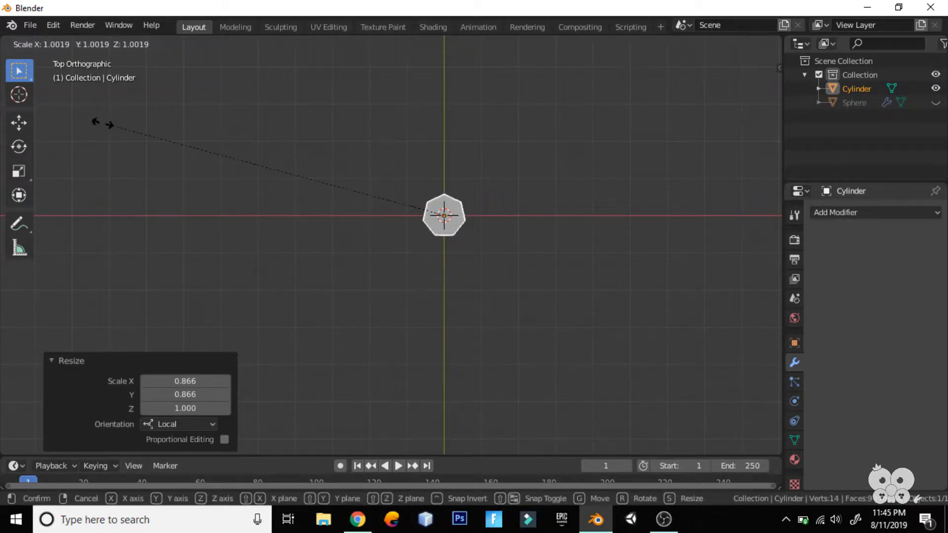
key(shift+z)
key(shift+z)
click(411, 200)
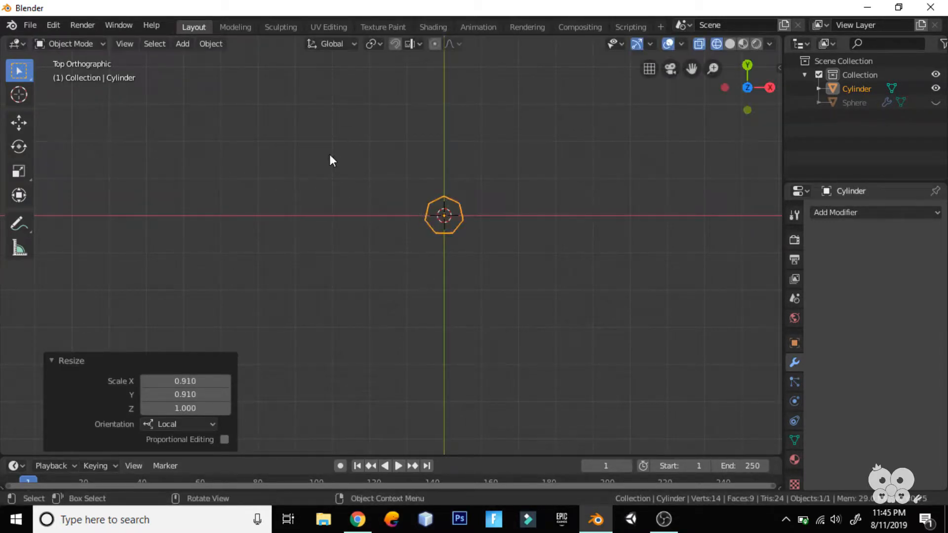
- Narrow the pole once more in X and Y, and scale it uniformly on all axes to about 0.904
key(s)
key(shift+z)
key(shift+z)
click(427, 210)
key(s)
key(shift+z)
key(shift+z)
key(shift+z)
click(430, 209)
middle_drag(367, 169, 366, 168)
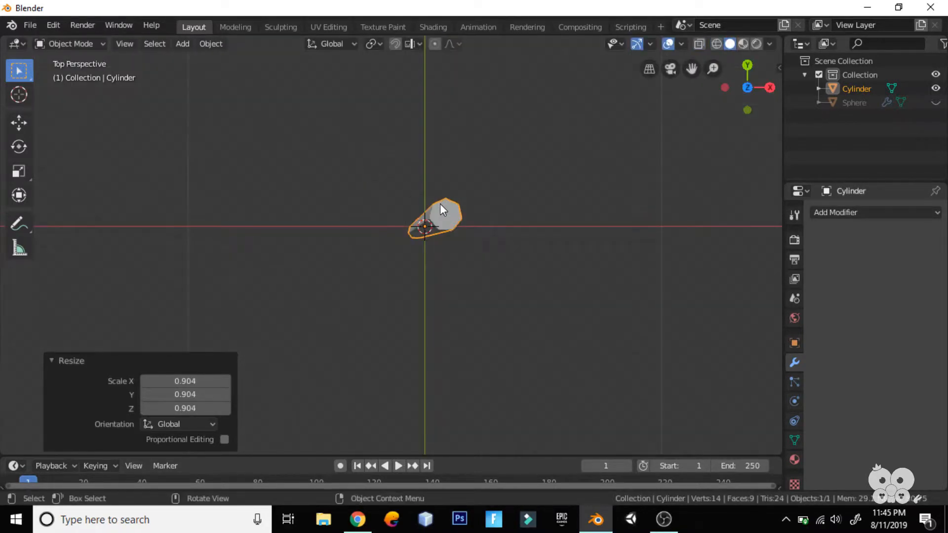
- Thin the pole in X and Y through three more small reductions from the top view, the last about 0.911
key(KP_7)
key(s)
key(shift+z)
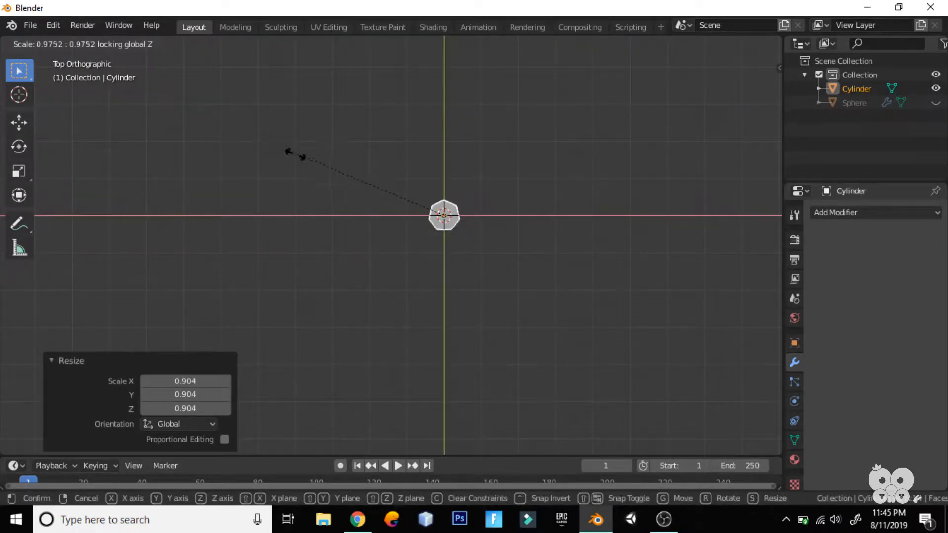
key(shift+z)
key(shift+z)
click(438, 201)
key(s)
key(shift+z)
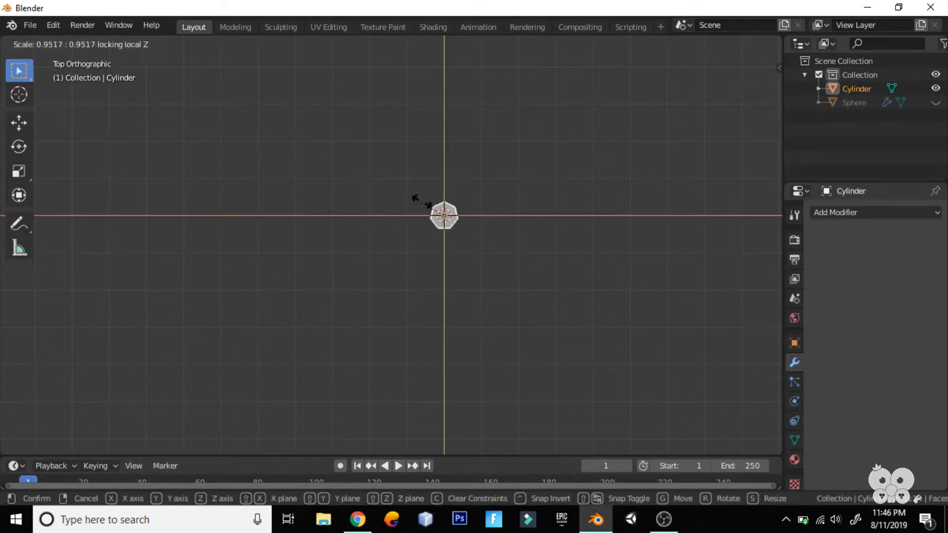
click(415, 200)
key(s)
key(shift+z)
click(417, 197)
- Scale the pole by about 0.904 in its local X and Y, and keep the viewport in solid shading
mouse_move(416, 196)
middle_down()
mouse_move(364, 151)
mouse_move(339, 254)
mouse_move(363, 202)
mouse_move(327, 234)
middle_up()
key(s)
key(shift+z)
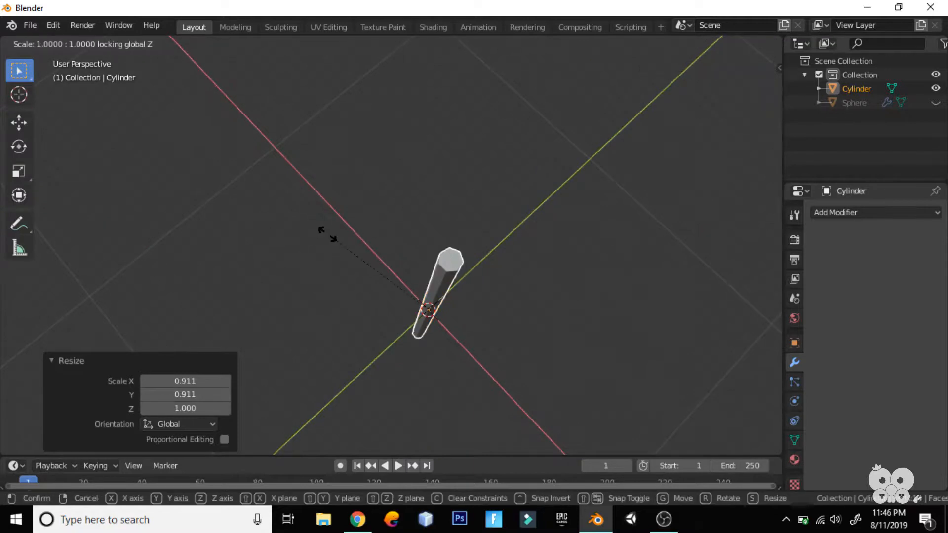
key(shift+z)
click(451, 273)
key(z)
click(539, 272)
key(KP_7)
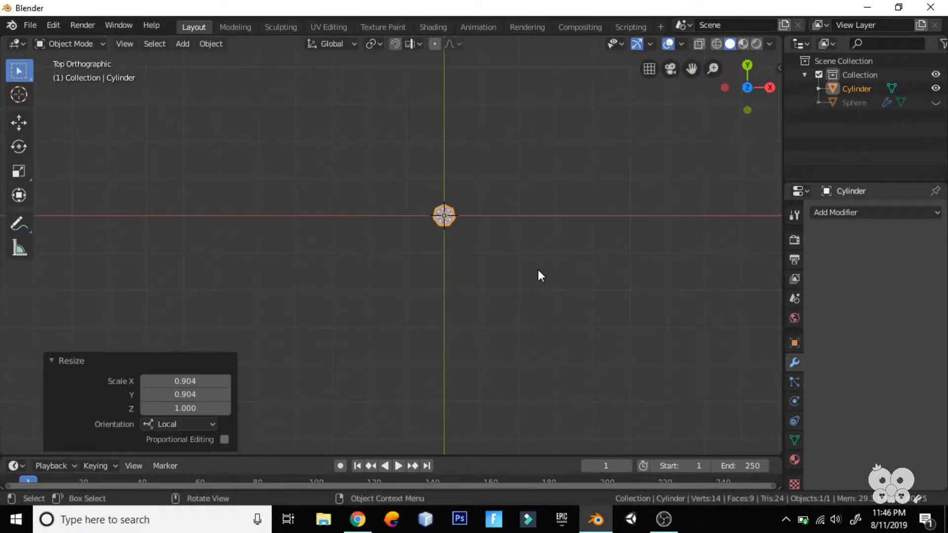
- Reduce the pole's thickness in X and Y by about 0.912 and again by about 0.909, keeping its height
mouse_move(538, 269)
middle_down()
mouse_move(449, 345)
mouse_move(391, 193)
middle_up()
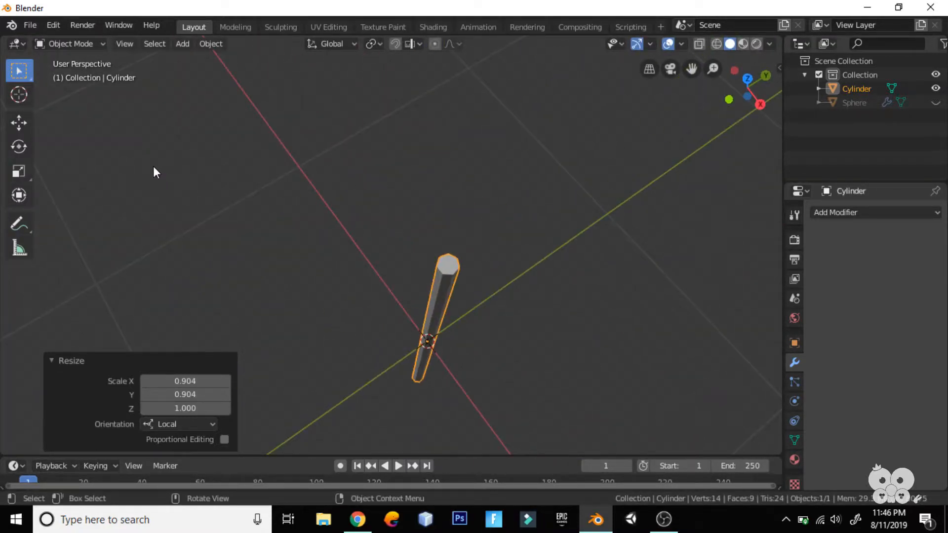
key(s)
key(shift+z)
click(392, 294)
middle_drag(392, 293, 318, 311)
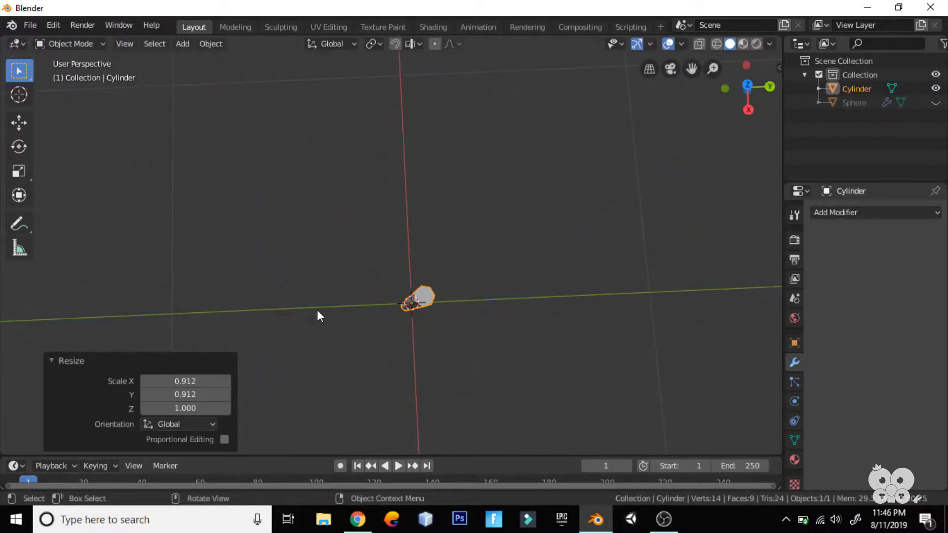
key(KP_7)
key(s)
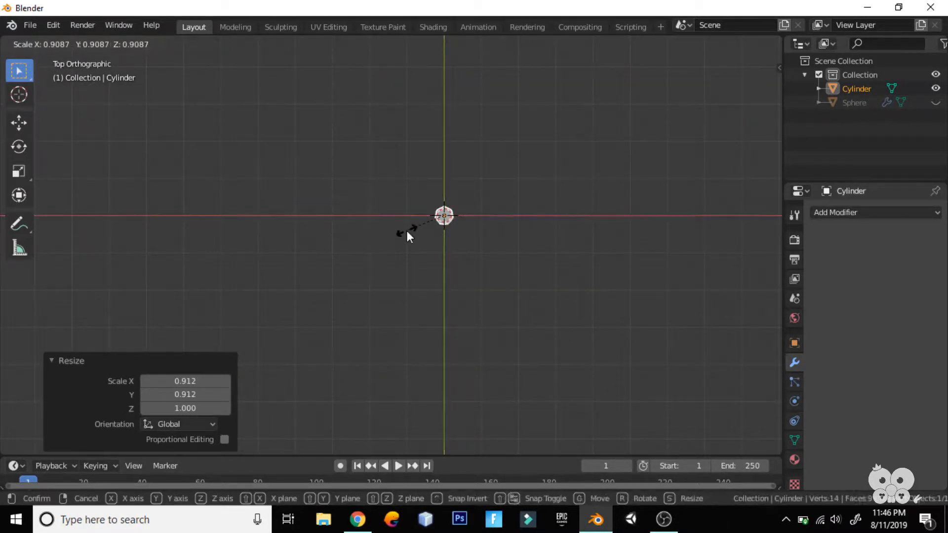
click(406, 230)
middle_drag(406, 230, 439, 277)
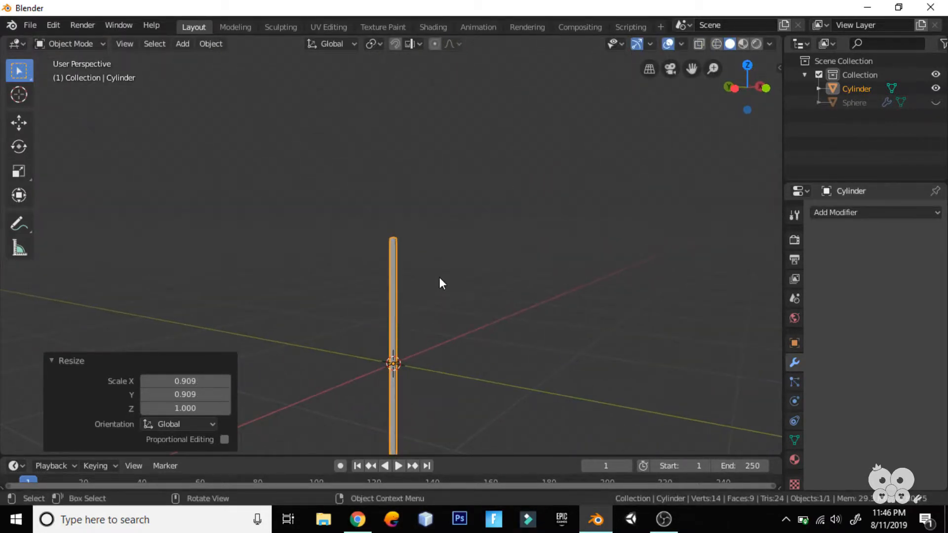
- Unhide the canopy and raise the pole about 0.99 m along Z so its top meets the canopy's peak
key(alt+h)
click(393, 289)
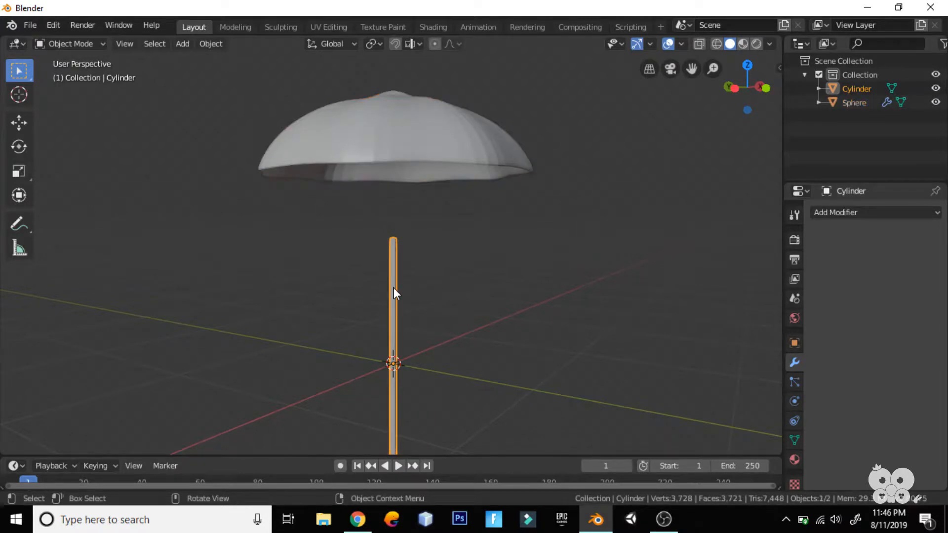
key(g)
key(z)
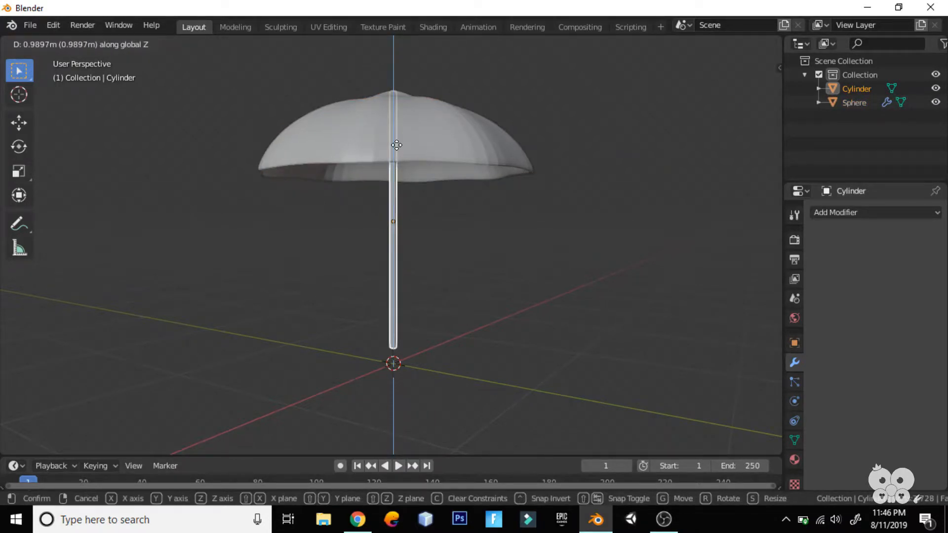
click(397, 145)
middle_drag(464, 247, 527, 183)
key(KP_7)
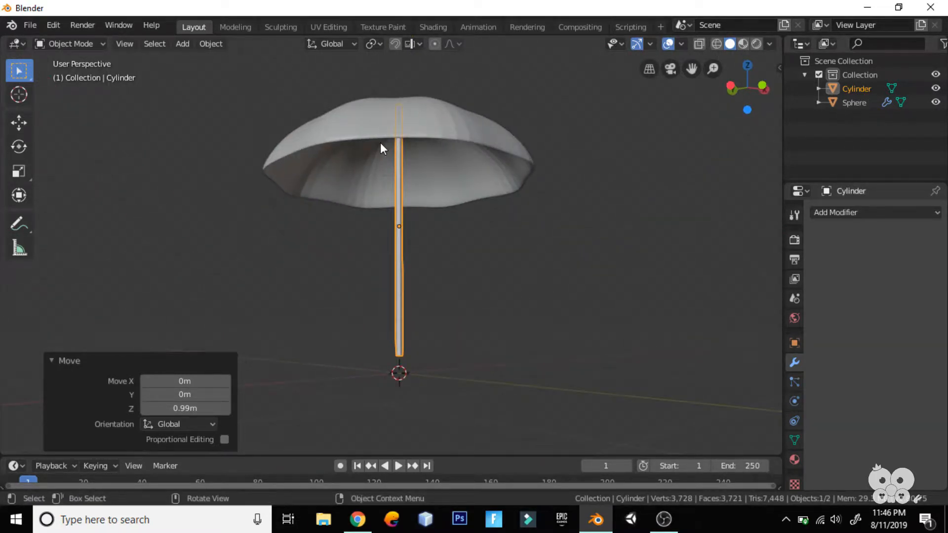
middle_drag(345, 398, 495, 242)
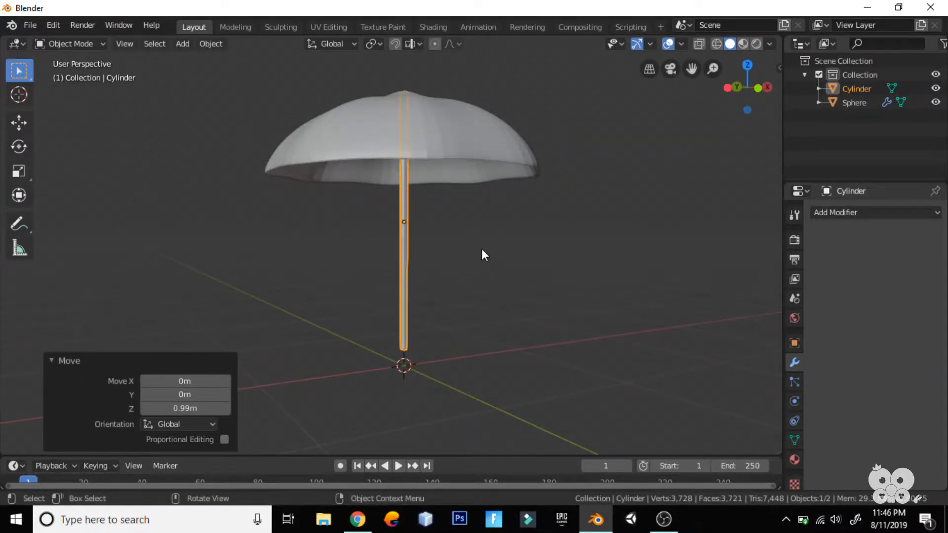
middle_drag(481, 249, 410, 170)
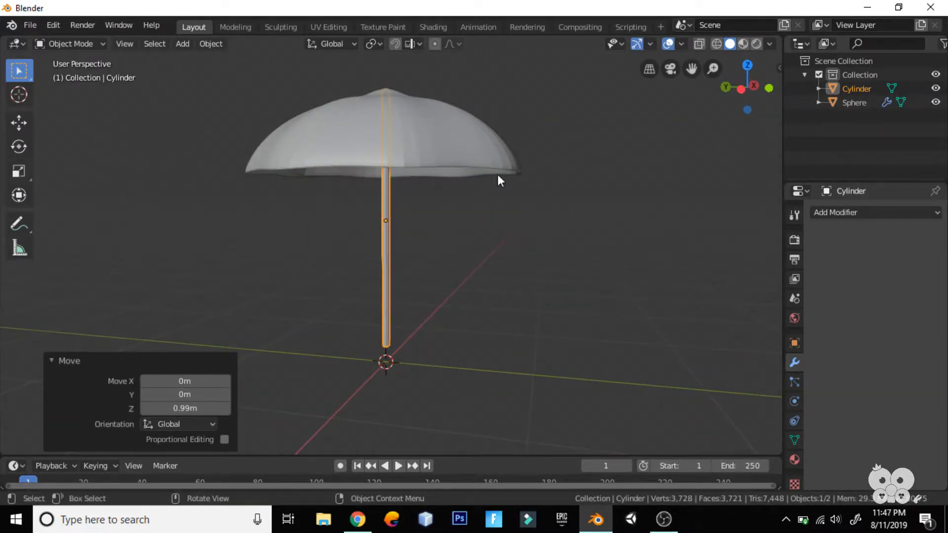
- Flatten the canopy to about 0.627 along Z and tilt it about 10.1° in the perspective view
middle_drag(497, 180, 501, 205)
click(446, 148)
key(s)
key(z)
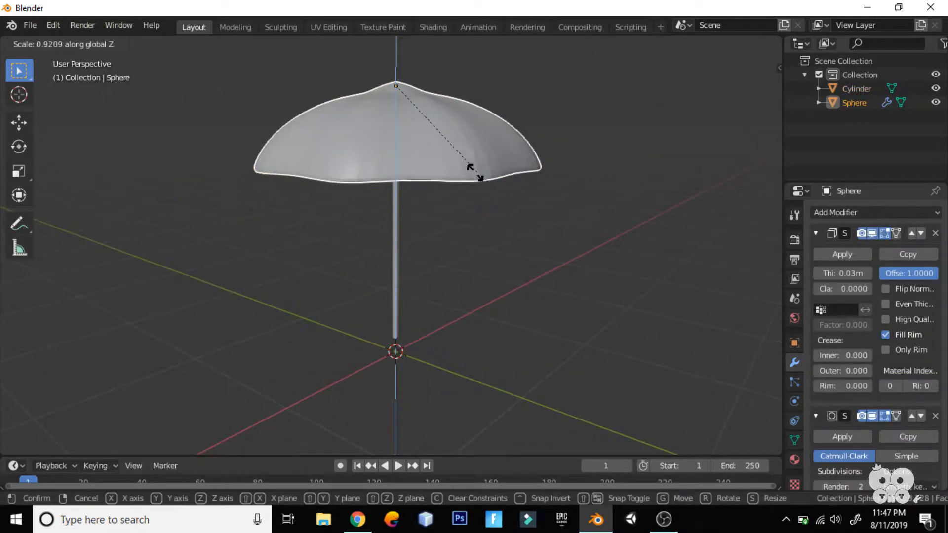
click(448, 148)
middle_drag(541, 180, 428, 261)
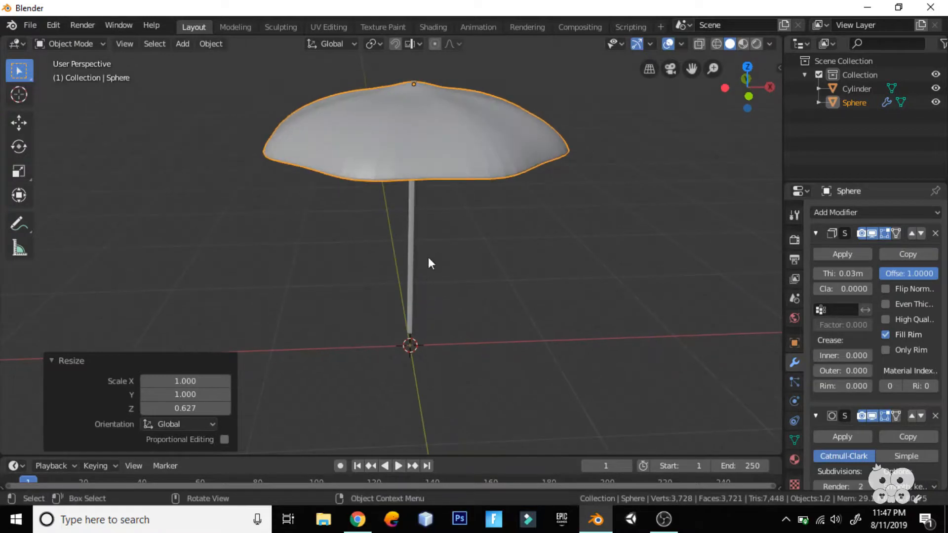
key(r)
click(414, 274)
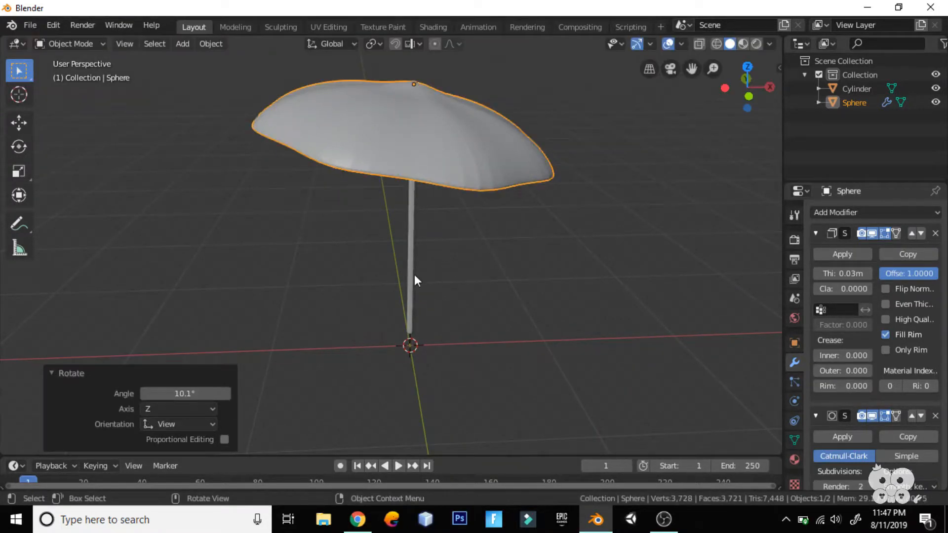
click(415, 271)
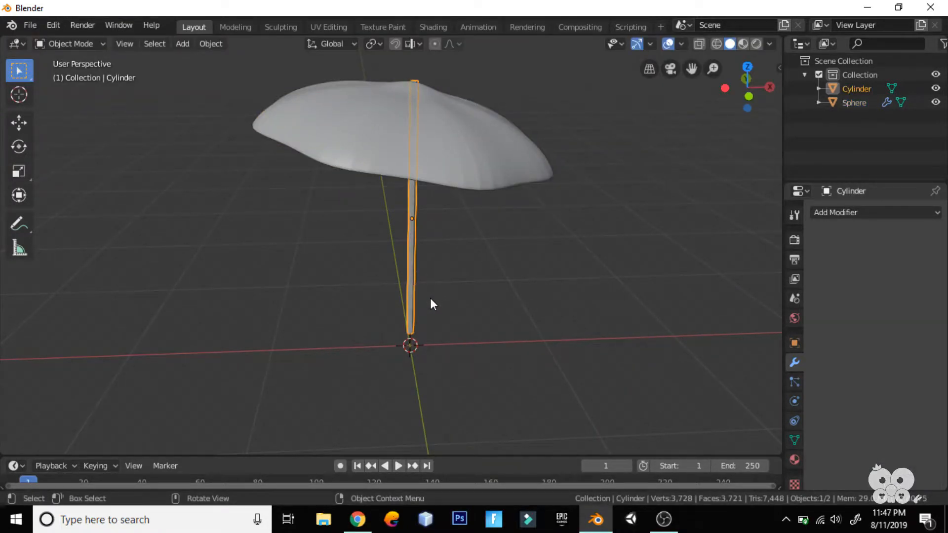
middle_drag(430, 298, 427, 122)
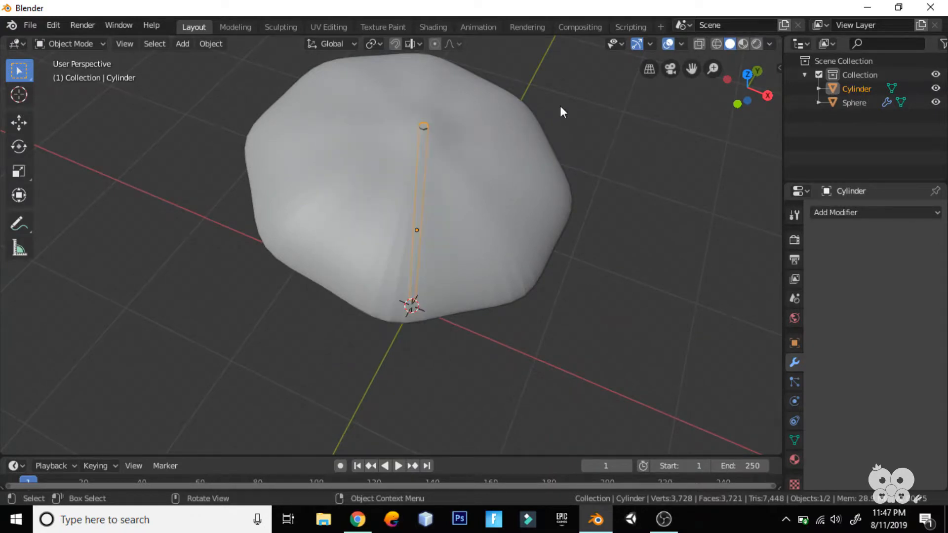
click(421, 126)
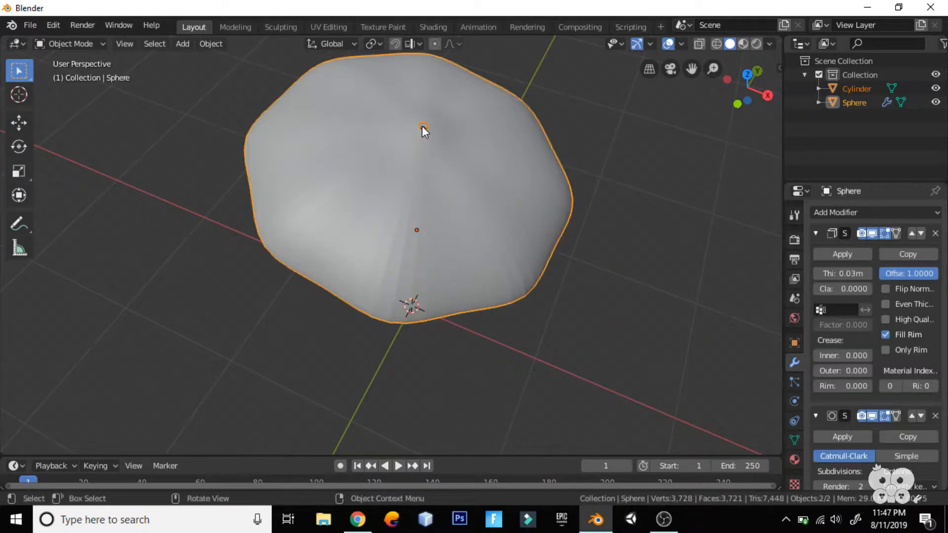
click(423, 126)
click(425, 126)
click(424, 126)
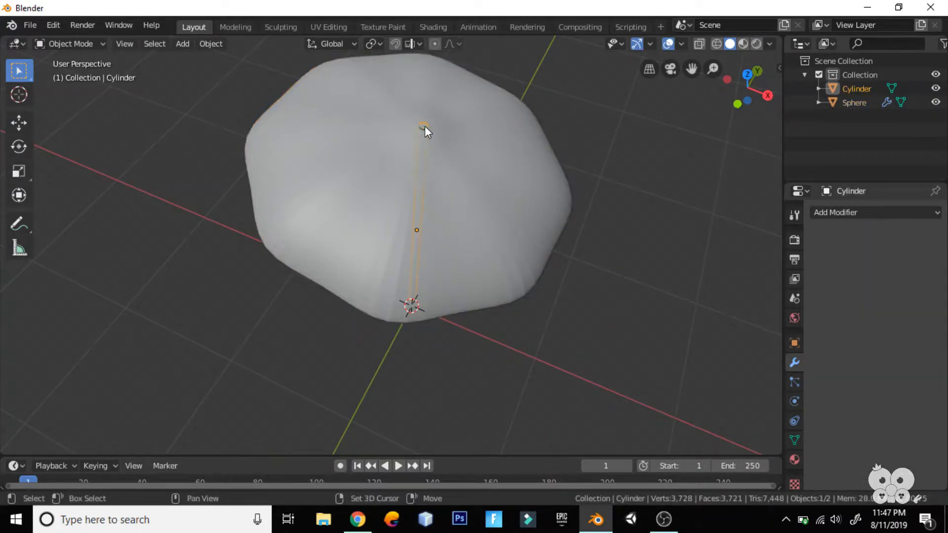
click(423, 126)
shift+click(422, 126)
middle_drag(432, 135, 407, 79)
click(428, 163)
- Tilt the pole to match the canopy's slant and lower it about 0.0562 m along Z
click(411, 151)
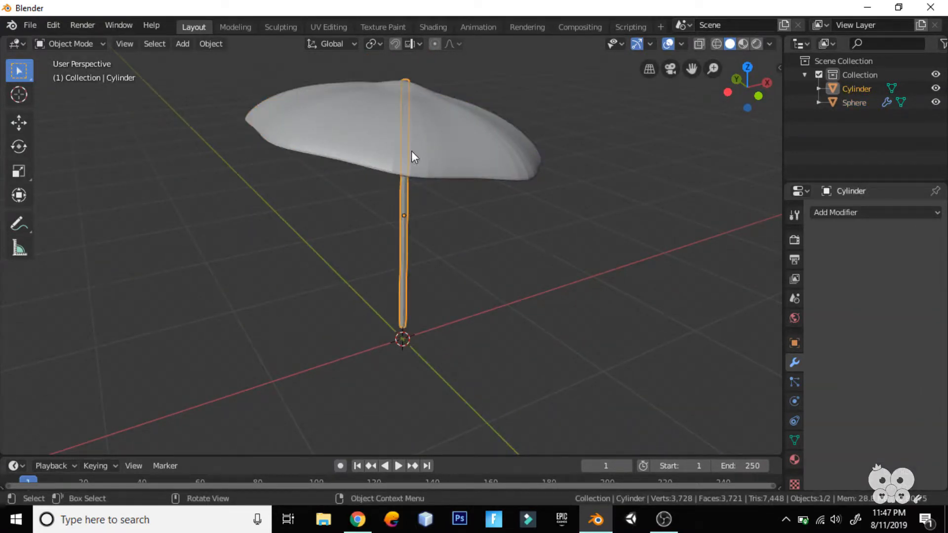
key(Tab)
key(Tab)
middle_drag(430, 161, 454, 232)
key(r)
click(491, 250)
key(g)
key(z)
click(444, 258)
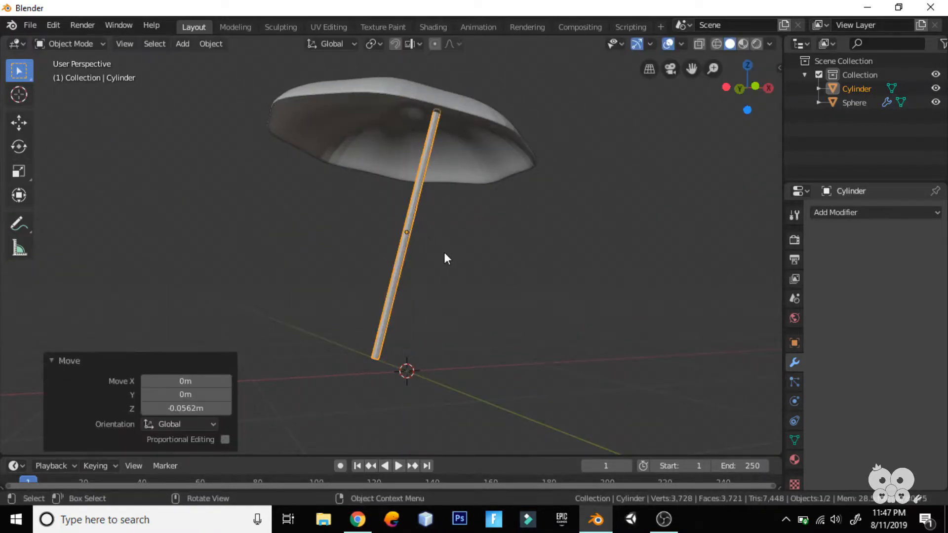
- Move the pole about 0.073 m in Y and 0.0684 m in Z, and recenter its upper end under the canopy's peak from the top view
key(g)
key(Escape)
key(KP_3)
key(g)
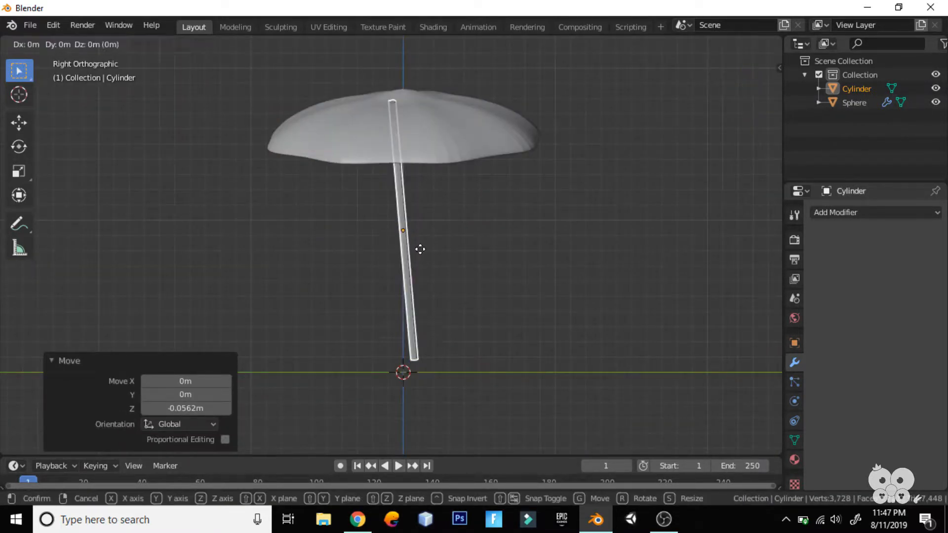
click(430, 239)
key(KP_7)
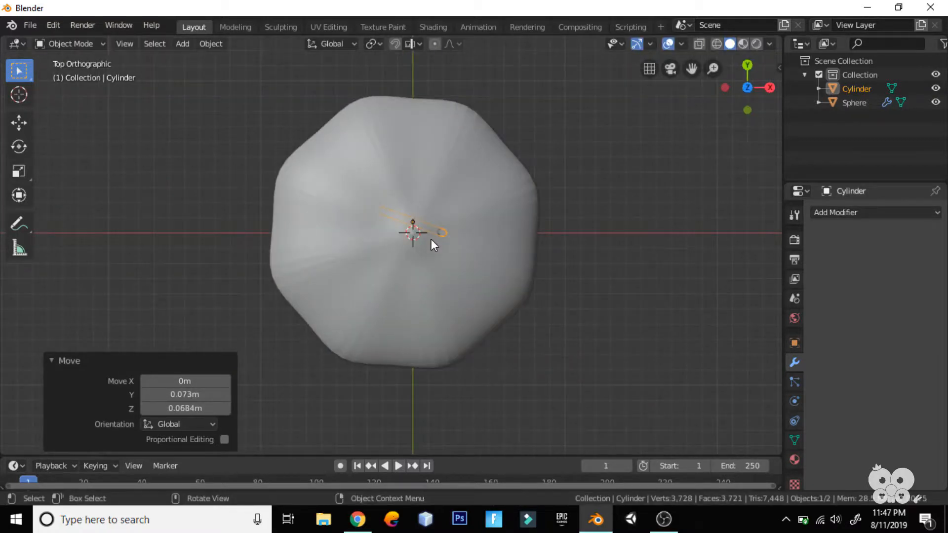
key(g)
click(440, 290)
middle_drag(439, 290, 383, 175)
click(439, 182)
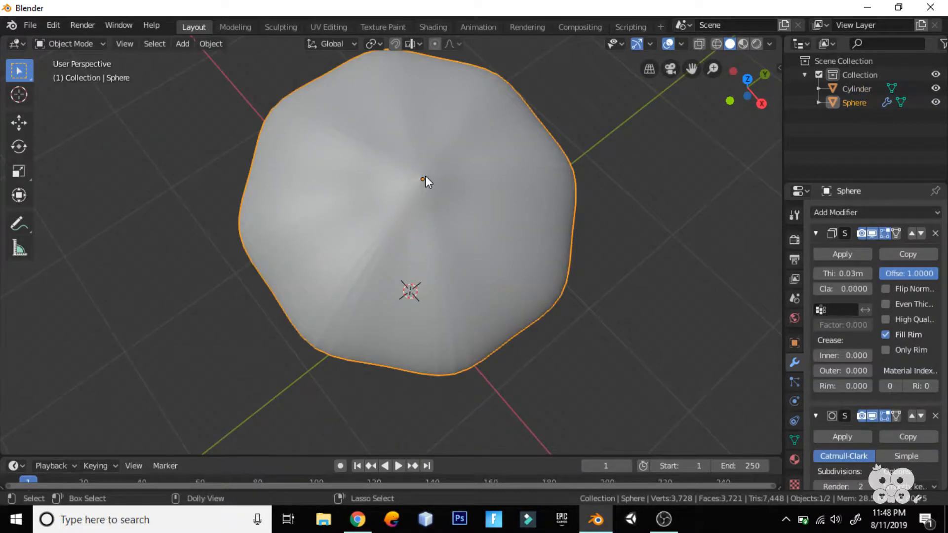
click(422, 178)
click(442, 196)
middle_drag(442, 196, 485, 182)
click(377, 249)
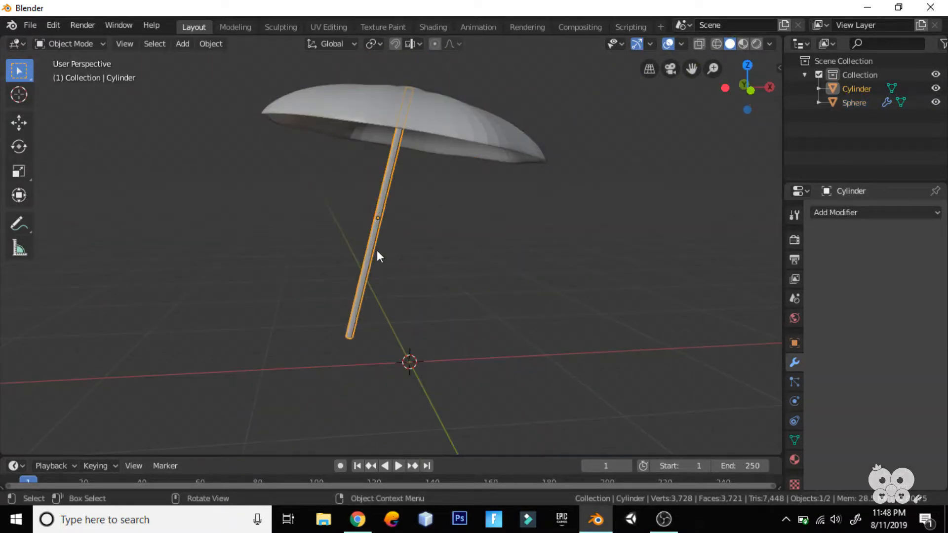
middle_drag(377, 250, 449, 214)
- Rotate the canopy about 9.23° around the global Y axis
click(513, 143)
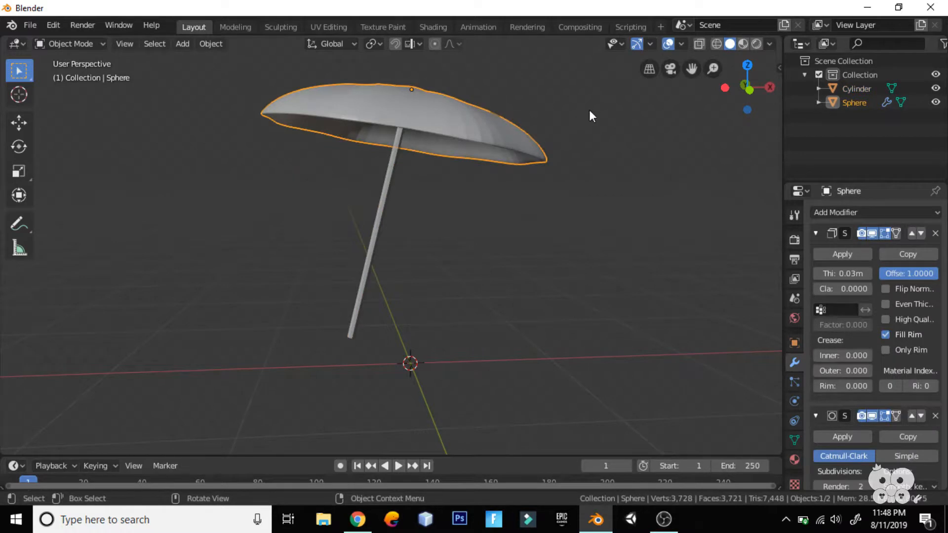
key(r)
key(y)
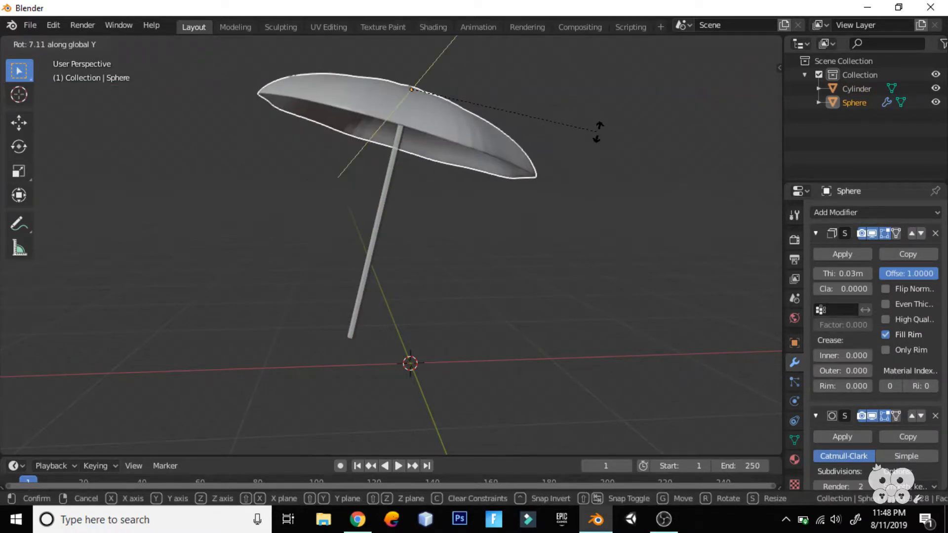
click(596, 135)
middle_drag(597, 135, 469, 250)
key(r)
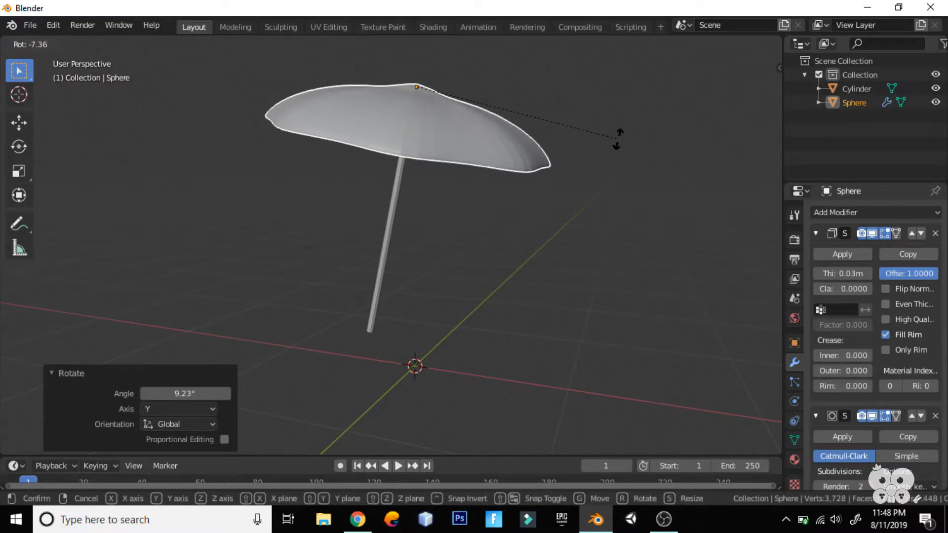
key(z)
key(Escape)
key(r)
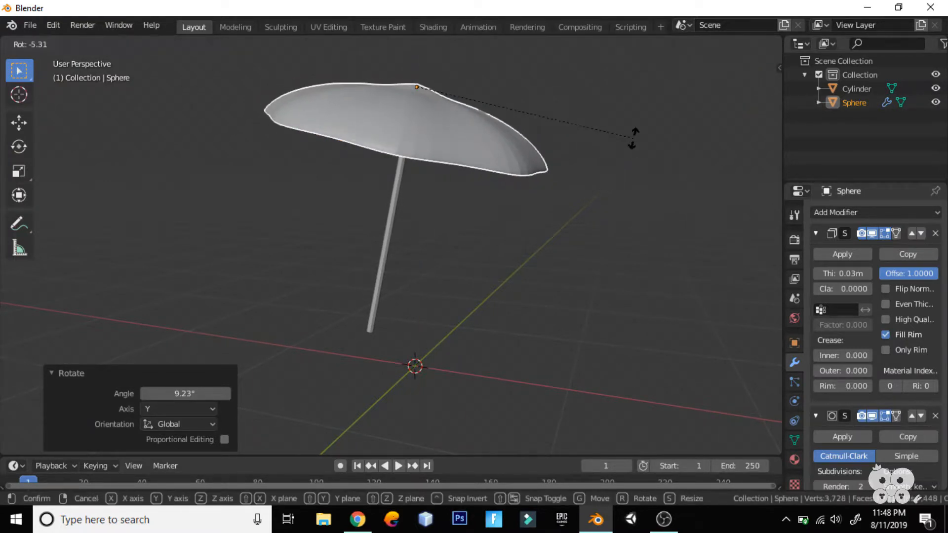
key(Escape)
- Rotate the canopy about -6.06° in the front orthographic view
key(KP_3)
key(KP_1)
key(r)
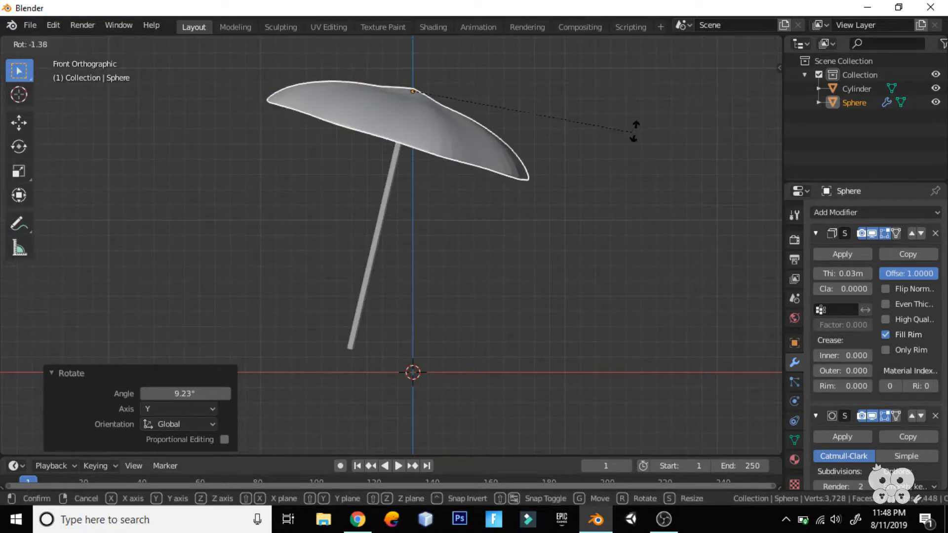
click(638, 115)
- Rotate the canopy slightly in the right orthographic view to align it with the pole's lean
key(KP_7)
key(KP_3)
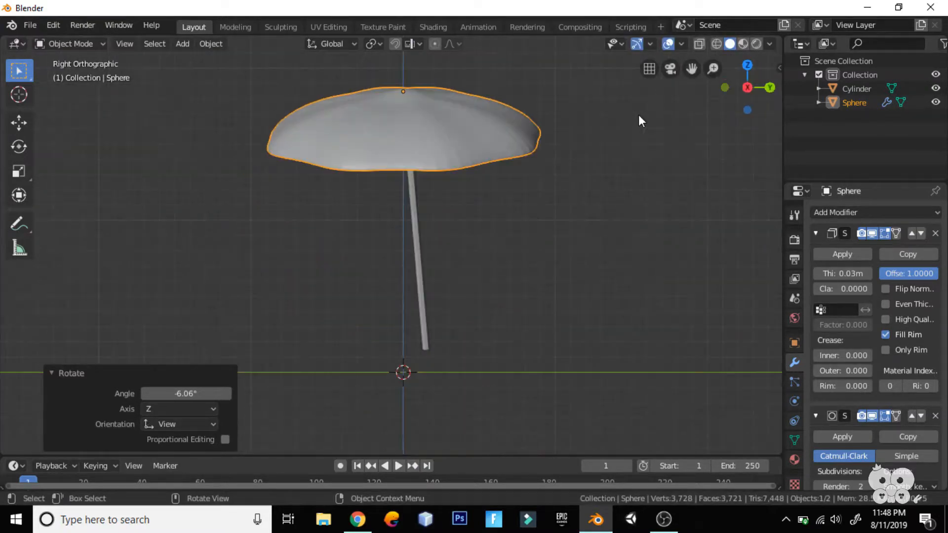
key(KP_8)
key(KP_1)
key(KP_3)
key(r)
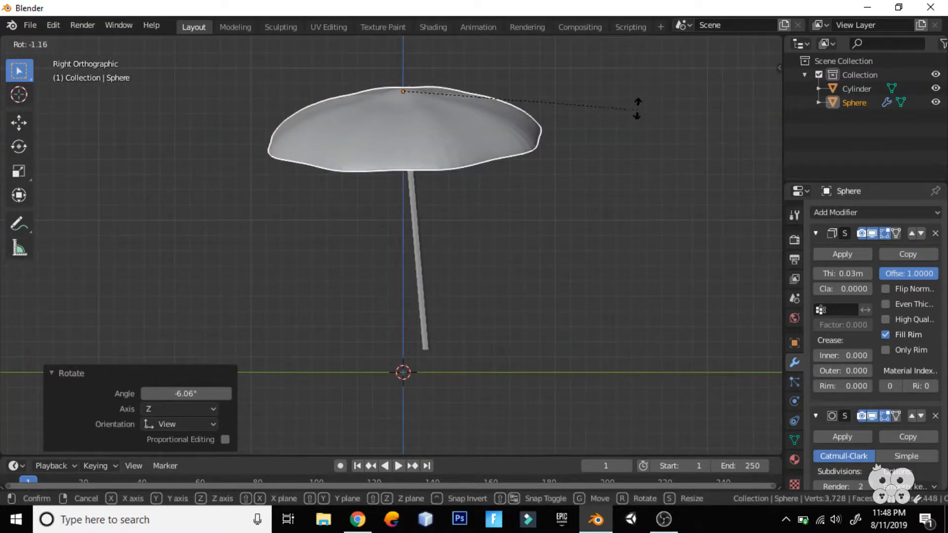
click(633, 97)
middle_drag(633, 98, 464, 183)
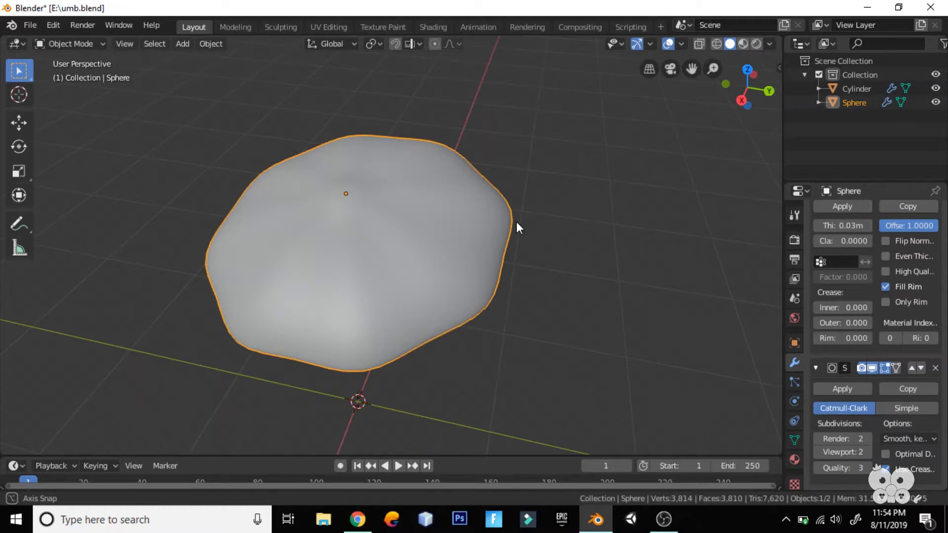
- Slide the pole up about 0.0333 m along its local Z axis so its tip reaches through the canopy's peak
middle_drag(516, 221, 356, 277)
click(368, 283)
key(g)
key(z)
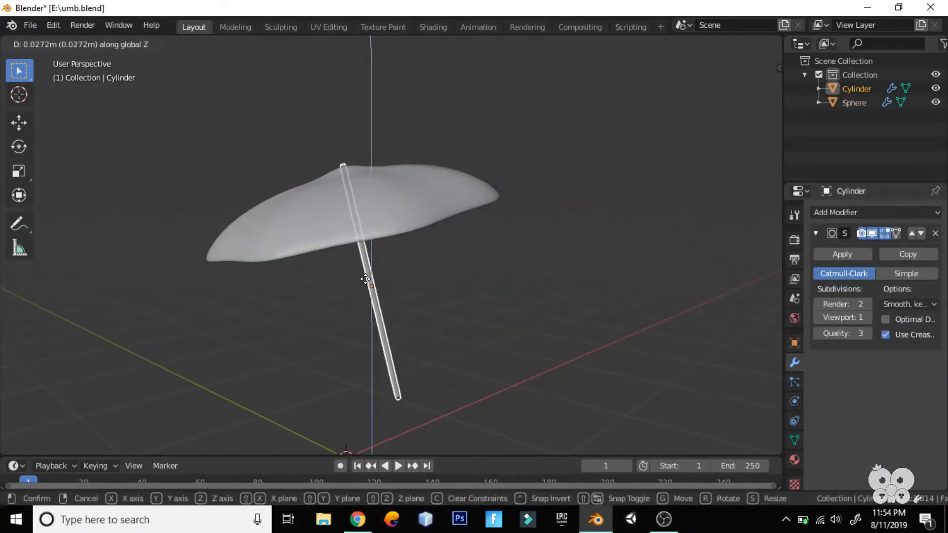
right_click(366, 280)
click(348, 47)
click(328, 101)
key(g)
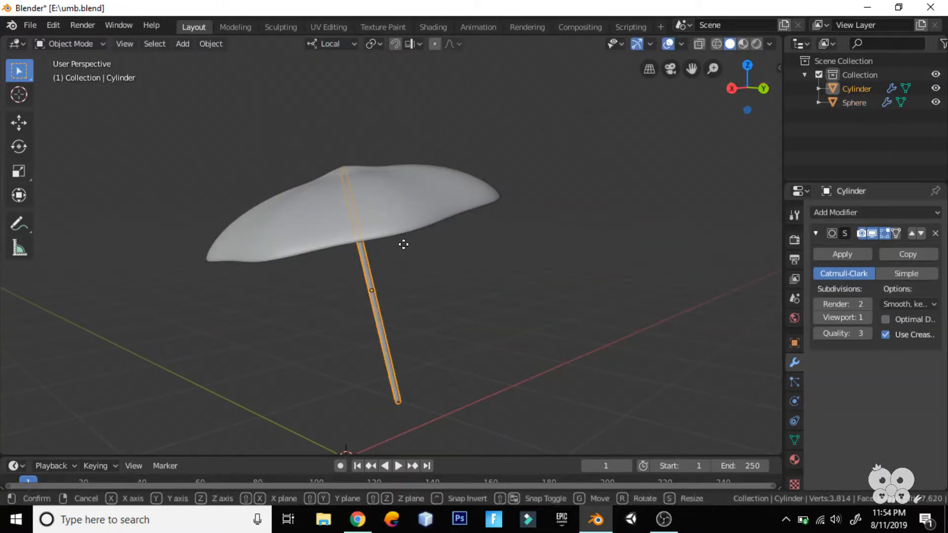
key(z)
click(398, 241)
- Set the transform orientation back to Global and deselect the pole
click(329, 47)
click(346, 88)
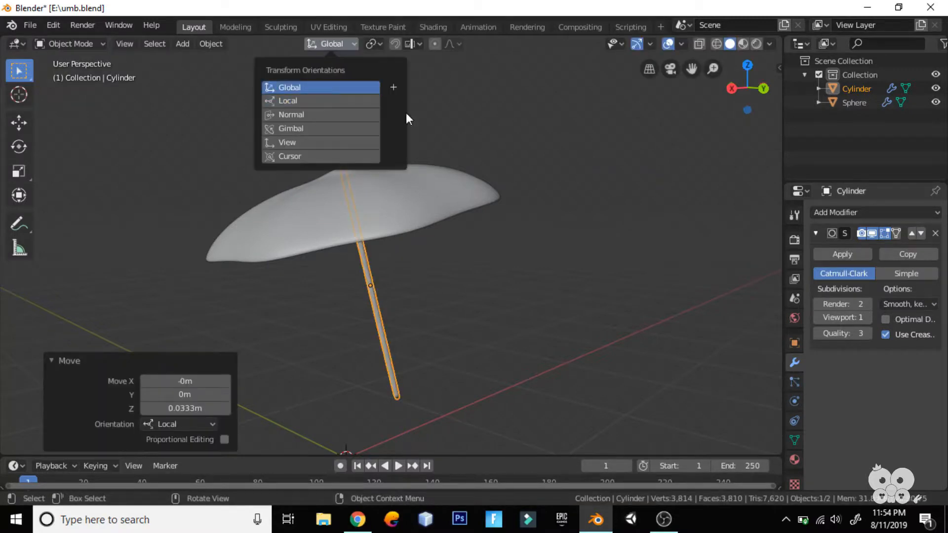
click(413, 113)
middle_drag(414, 112, 587, 184)
click(537, 272)
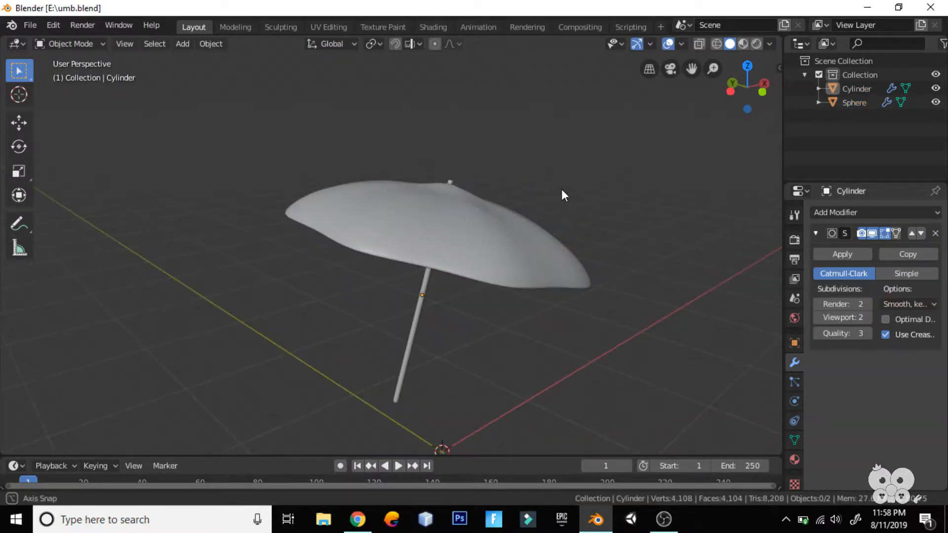
- Switch to the Shading workspace to prepare the umbrella's materials
middle_drag(561, 188, 523, 178)
click(235, 27)
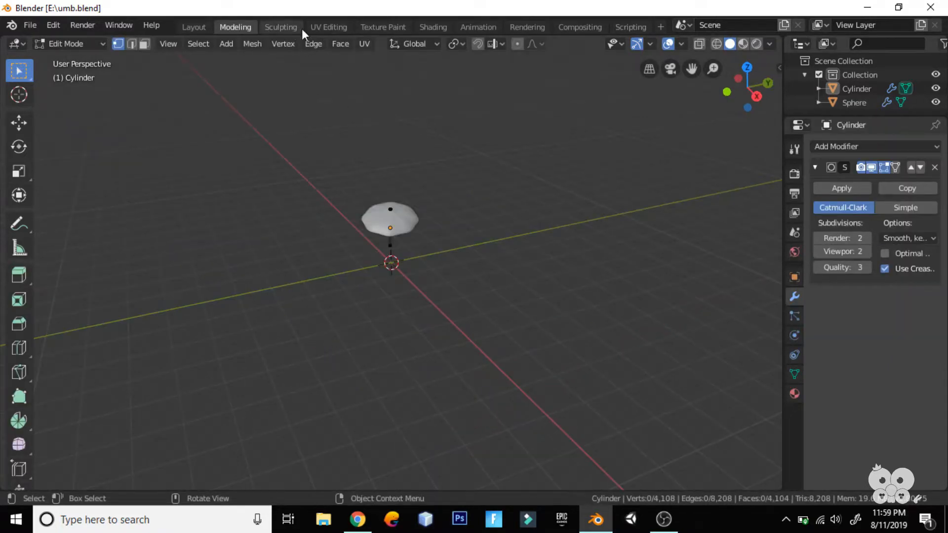
click(428, 27)
middle_drag(490, 167, 496, 173)
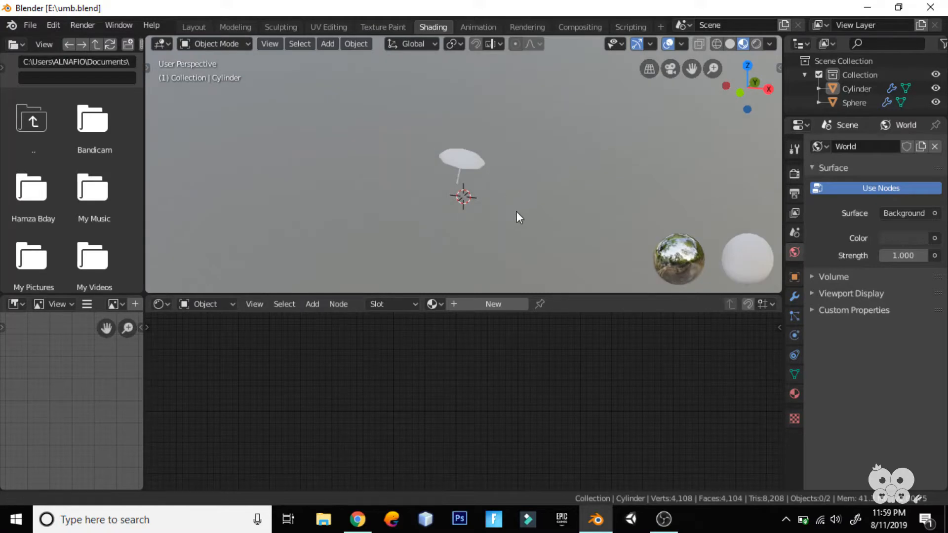
scroll(503, 174, up, 8)
middle_drag(516, 211, 491, 180)
- Add a new material to the pole and set its base color to a slightly darkened warm grey
click(481, 303)
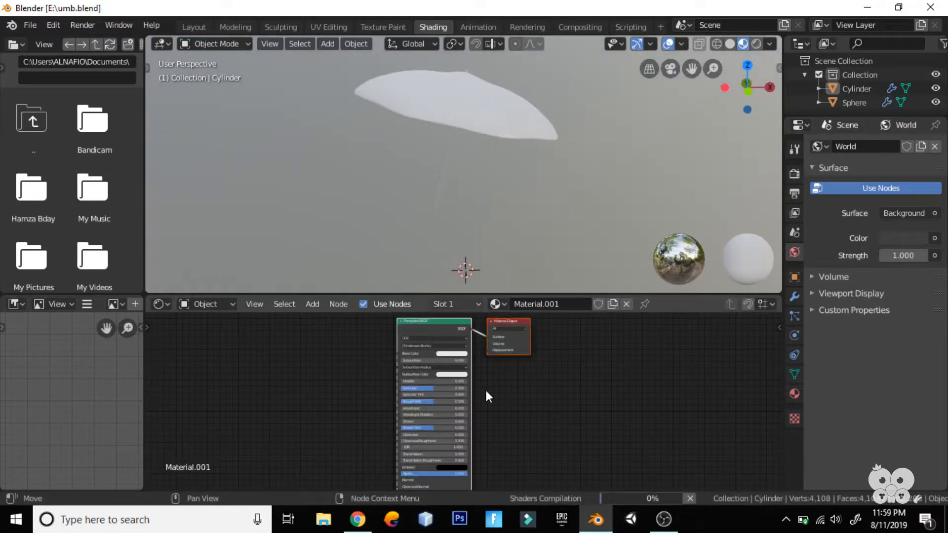
ctrl+middle_drag(526, 413, 580, 430)
click(500, 383)
drag(534, 251, 550, 247)
click(538, 257)
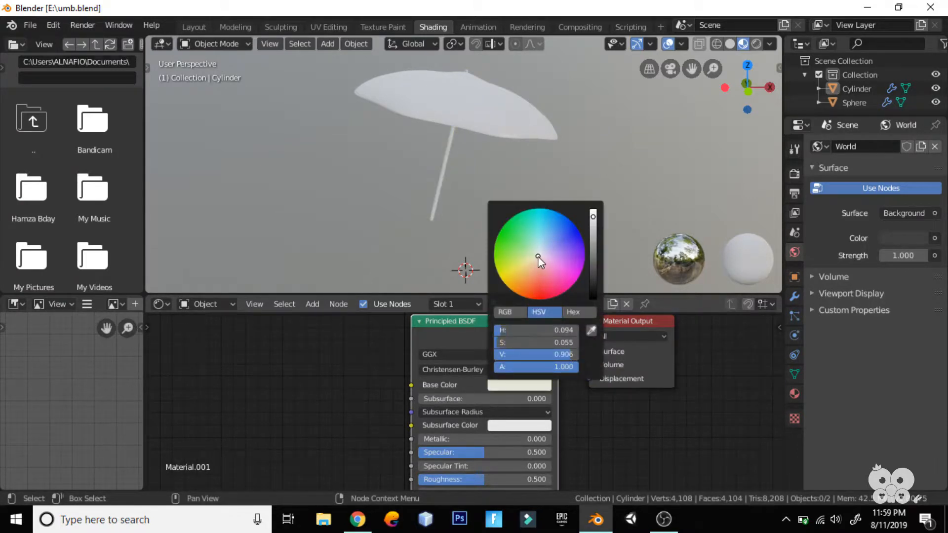
drag(594, 217, 593, 237)
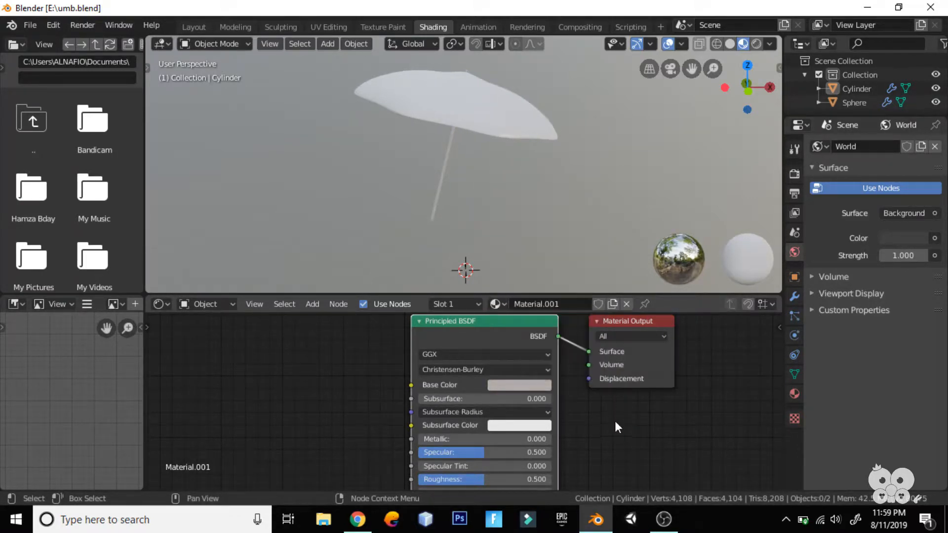
- Set the pole material's Metallic to 1.000 and its Roughness to about 0.641
drag(444, 438, 542, 439)
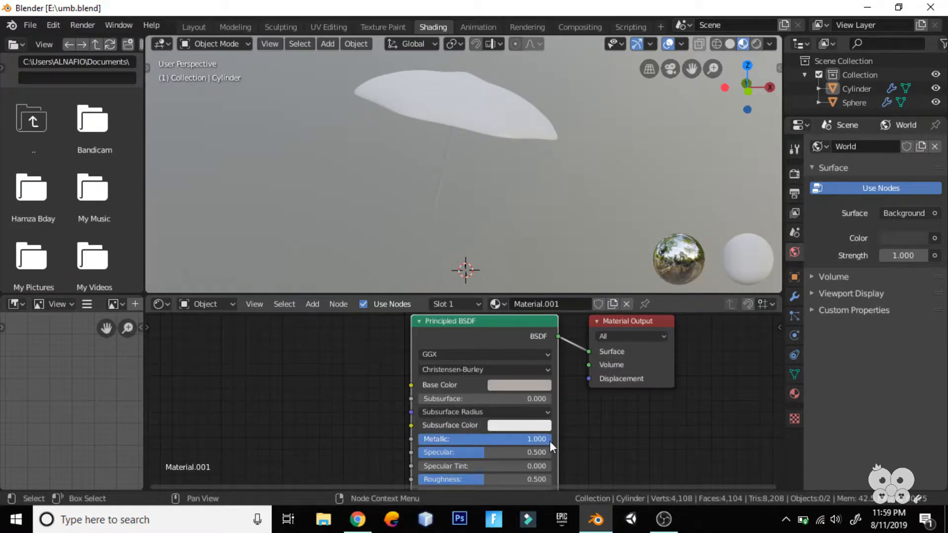
middle_drag(520, 458, 518, 431)
drag(513, 452, 515, 452)
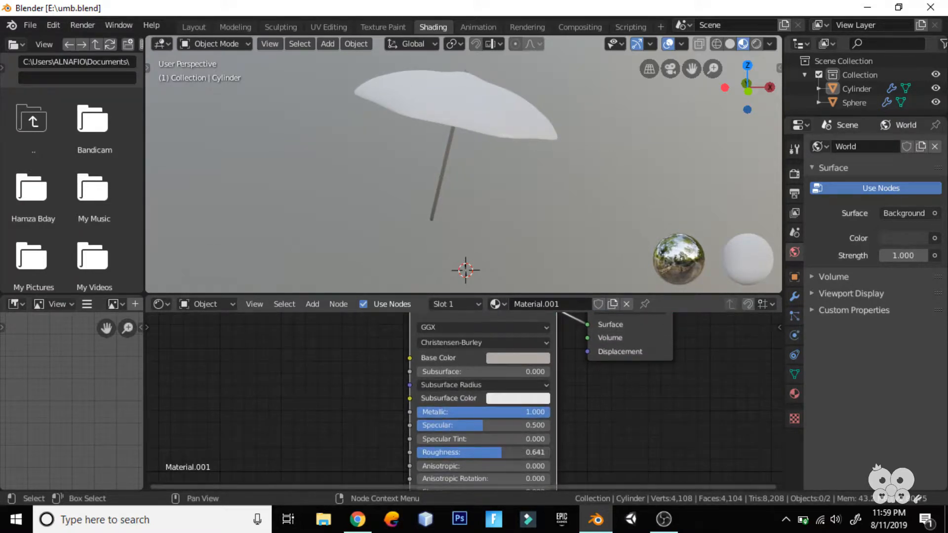
- Brighten the base color of the pole's metallic material
click(518, 357)
mouse_move(590, 210)
mouse_down()
mouse_move(596, 178)
mouse_move(592, 195)
mouse_up()
click(516, 360)
click(517, 359)
- Add a new material to the canopy and set its base color to light blue, about H 0.612, S 0.516, V 0.906
click(390, 111)
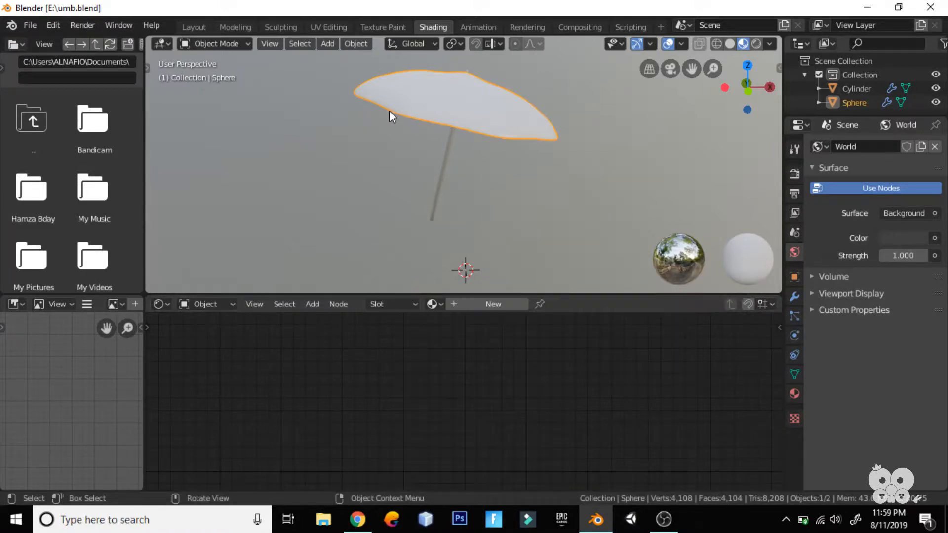
click(491, 304)
click(504, 360)
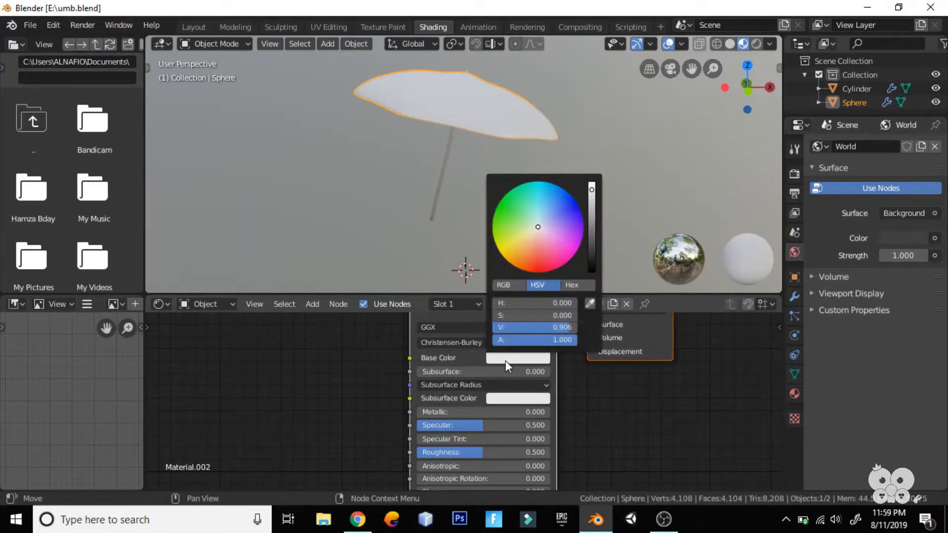
drag(539, 231, 556, 215)
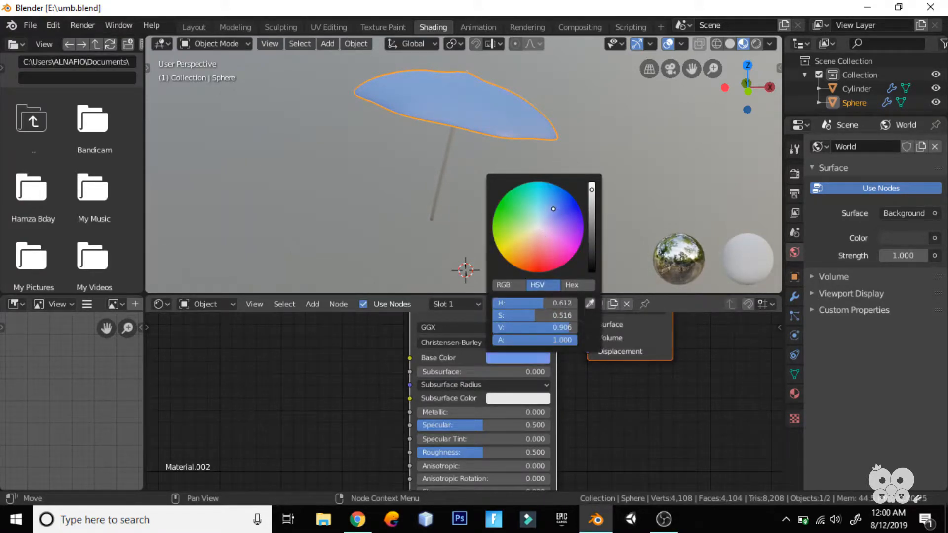
- Set the canopy material's Roughness to 0.205 and its Sheen to 0.486
middle_drag(461, 449, 463, 407)
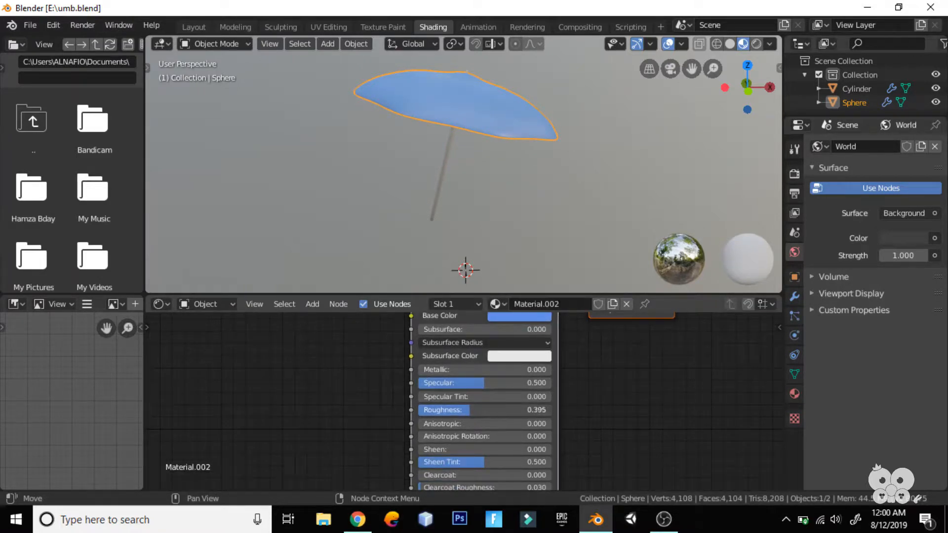
drag(474, 410, 489, 409)
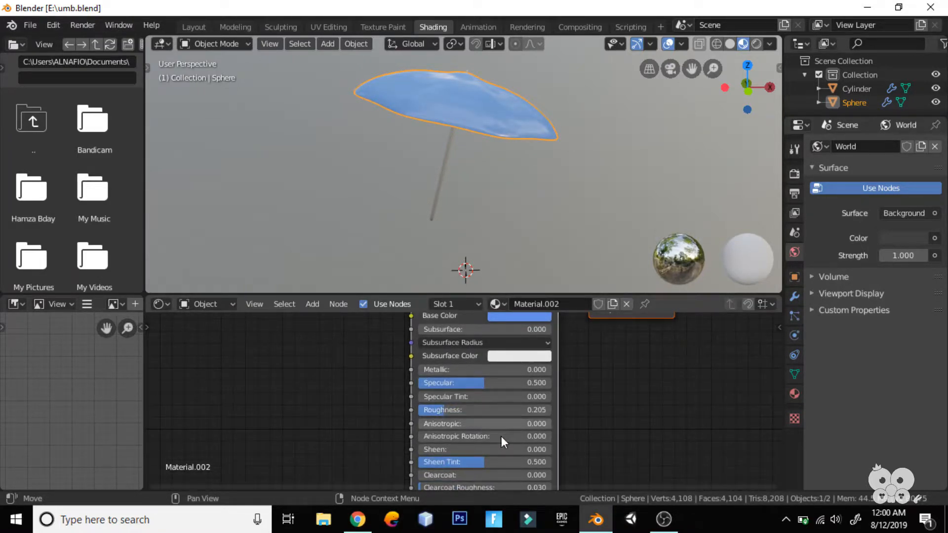
middle_drag(454, 487, 454, 428)
drag(455, 389, 462, 389)
- Enable Bloom, Ambient Occlusion and Screen Space Reflections in the Eevee render settings
click(793, 174)
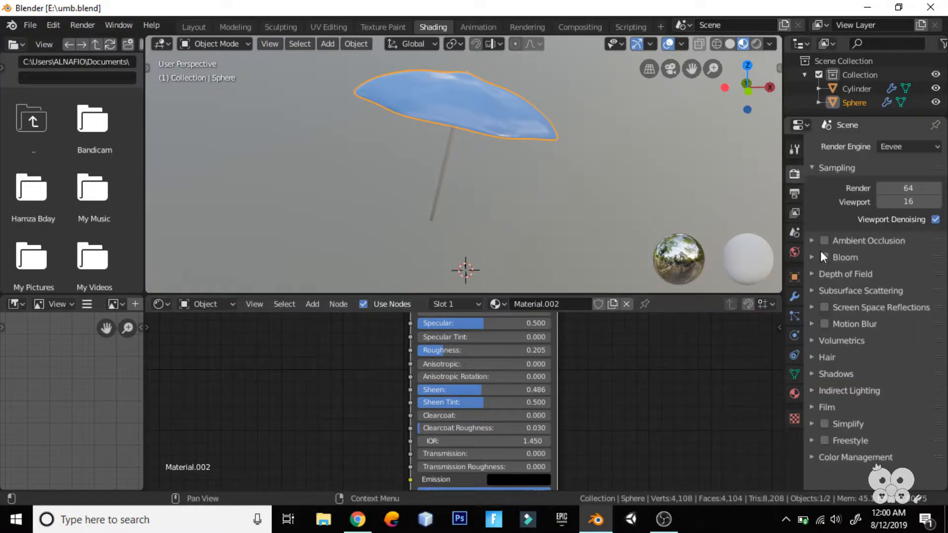
click(824, 256)
click(824, 241)
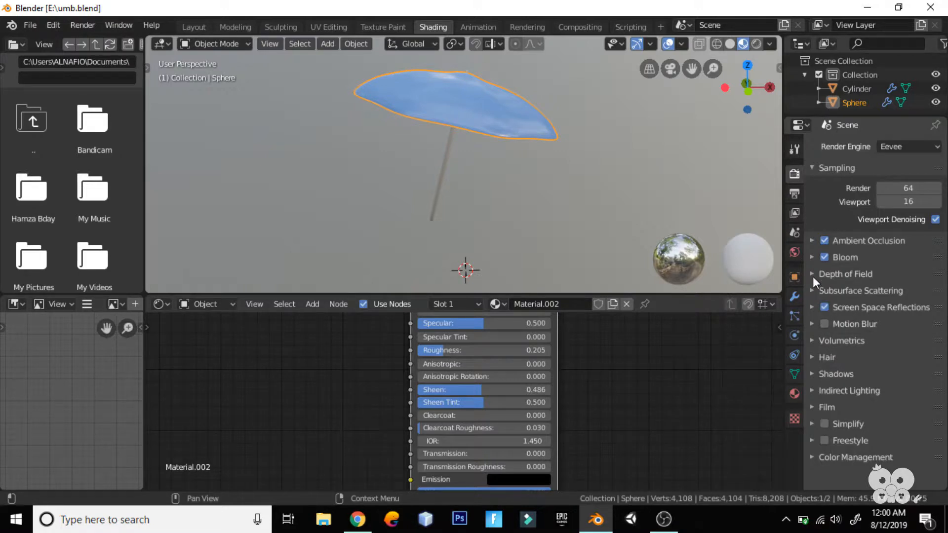
- Examine the remaining Eevee render settings, from Depth of Field, Motion Blur and Volumetrics to Shadows, Indirect Lighting and Film
click(812, 275)
click(813, 275)
click(814, 291)
click(814, 291)
click(813, 324)
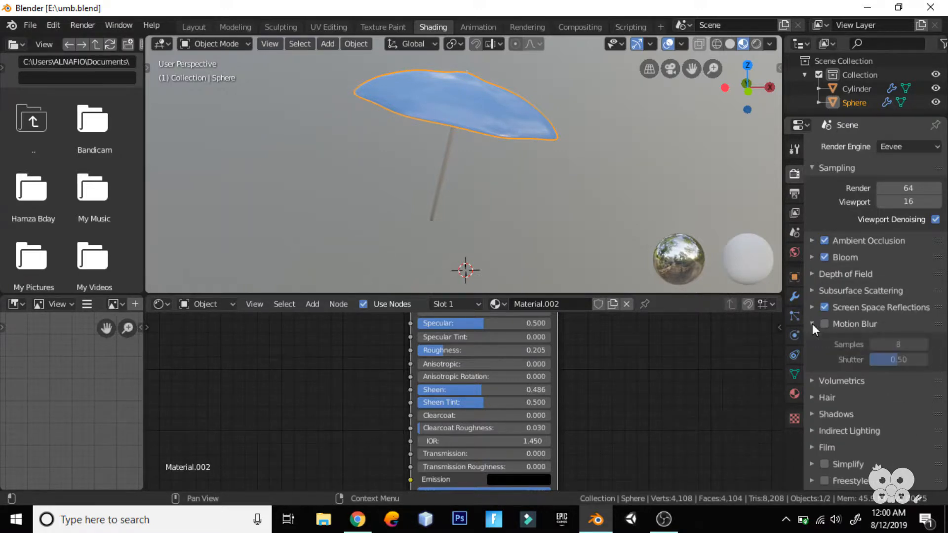
click(813, 324)
click(816, 340)
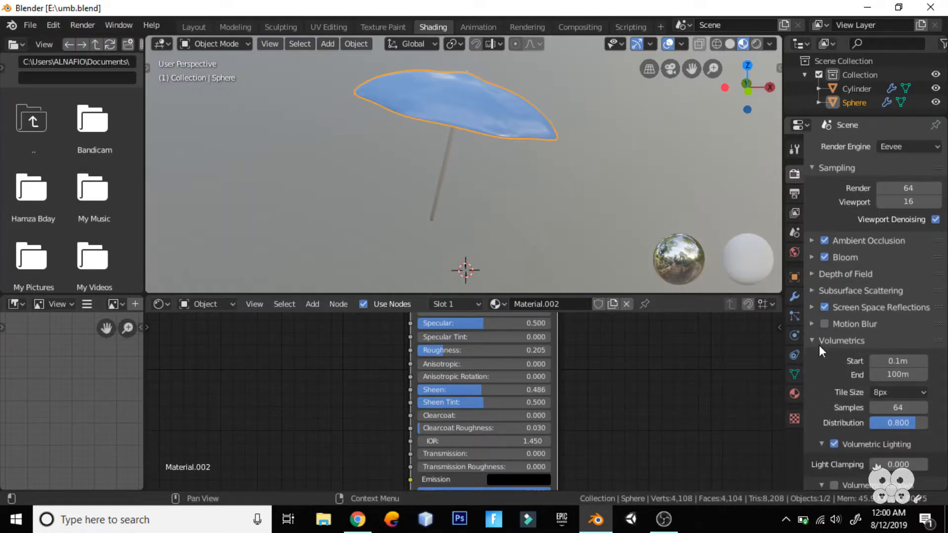
click(819, 342)
click(831, 370)
scroll(894, 338, down, 2)
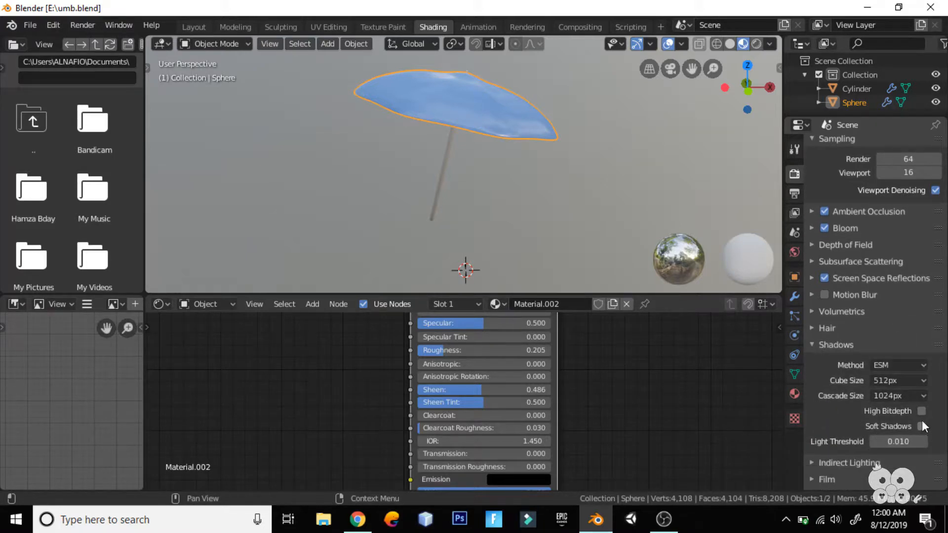
click(812, 345)
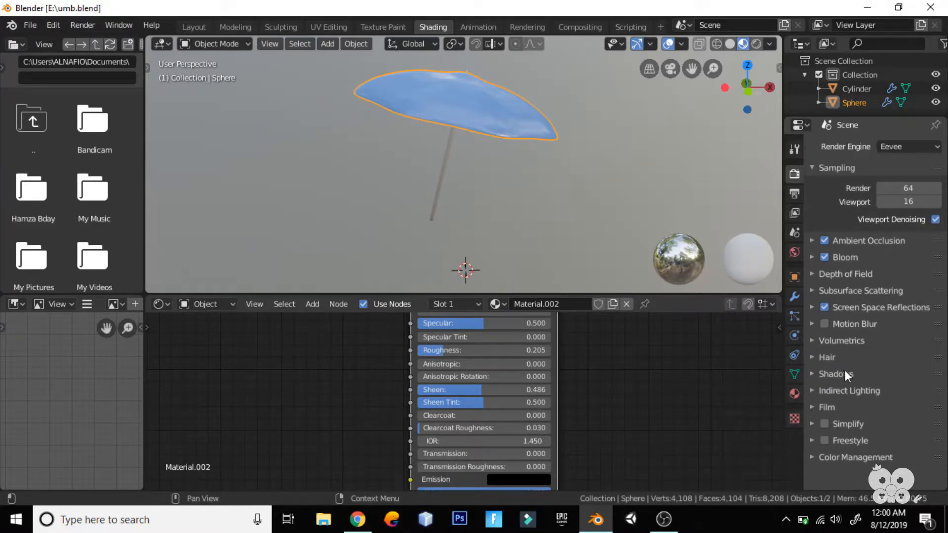
click(816, 389)
click(815, 389)
click(811, 408)
click(812, 408)
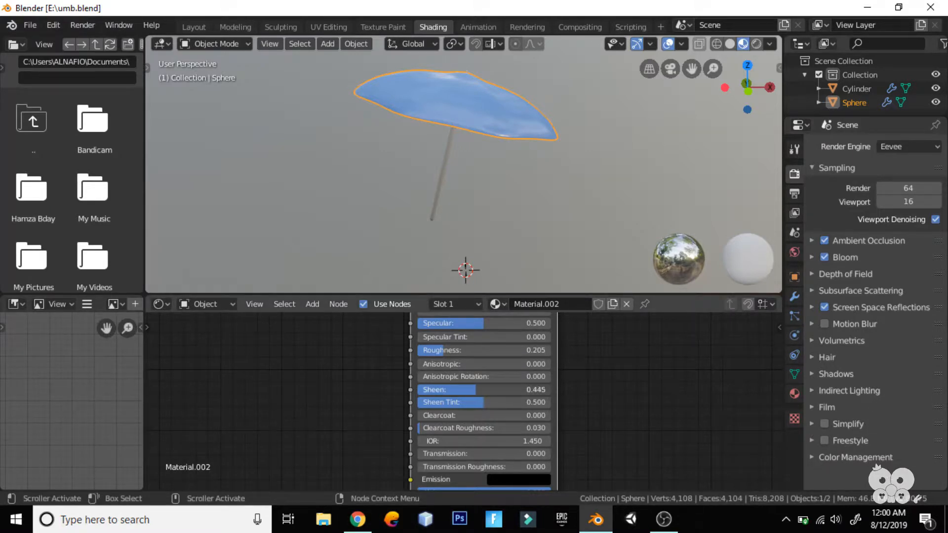
- Set the canopy material's Sheen to 0.427 and open the pole material's base color for review
drag(475, 389, 473, 390)
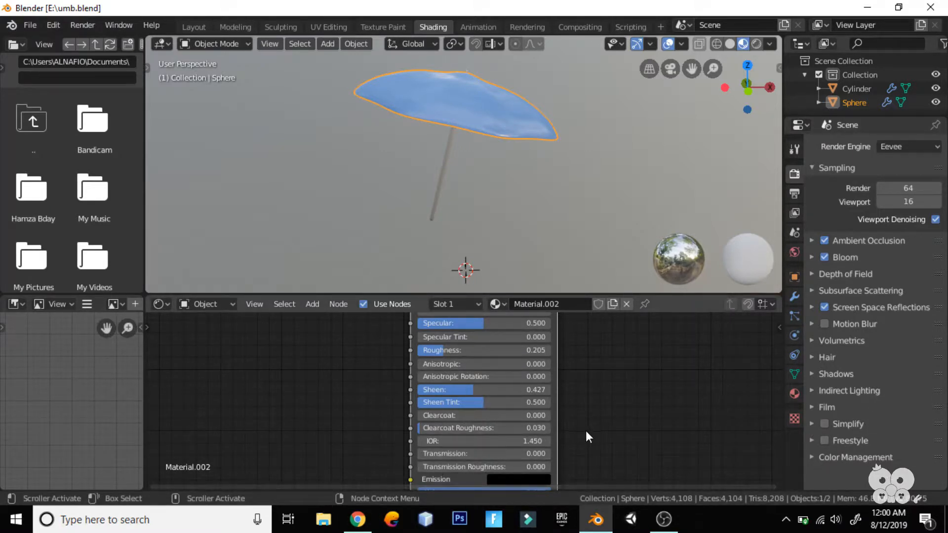
middle_drag(603, 132, 524, 109)
click(431, 153)
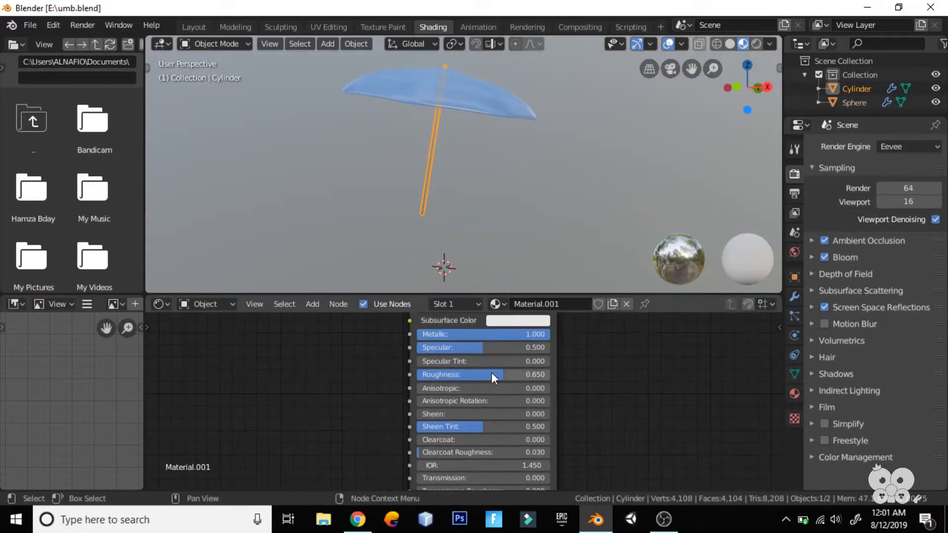
click(514, 332)
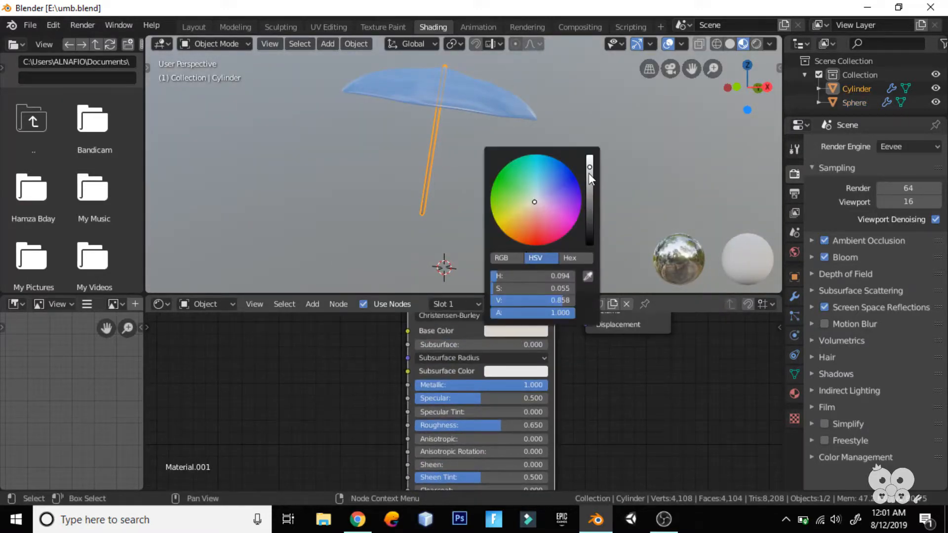
click(675, 277)
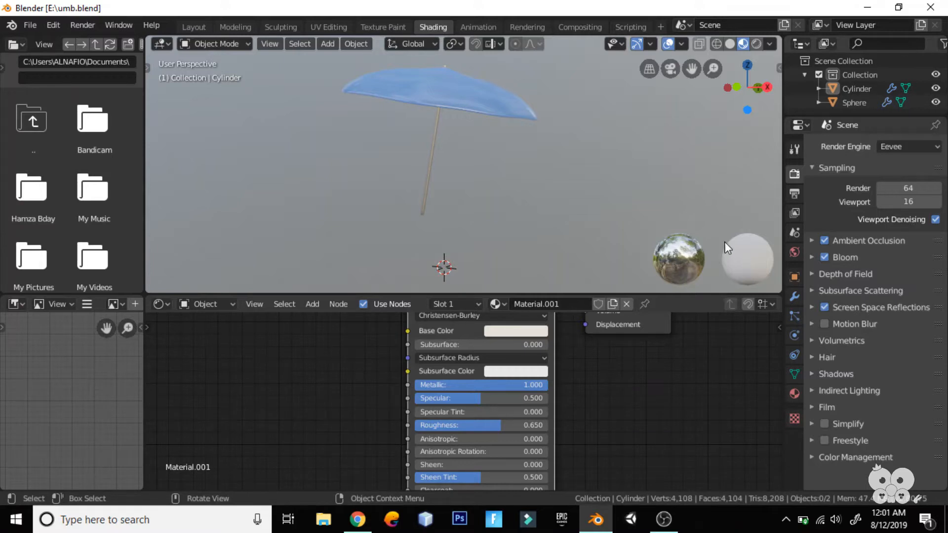
- Try two outdoor HDRI environments, a city one and a grassy one, as the viewport's preview lighting
click(769, 44)
click(765, 165)
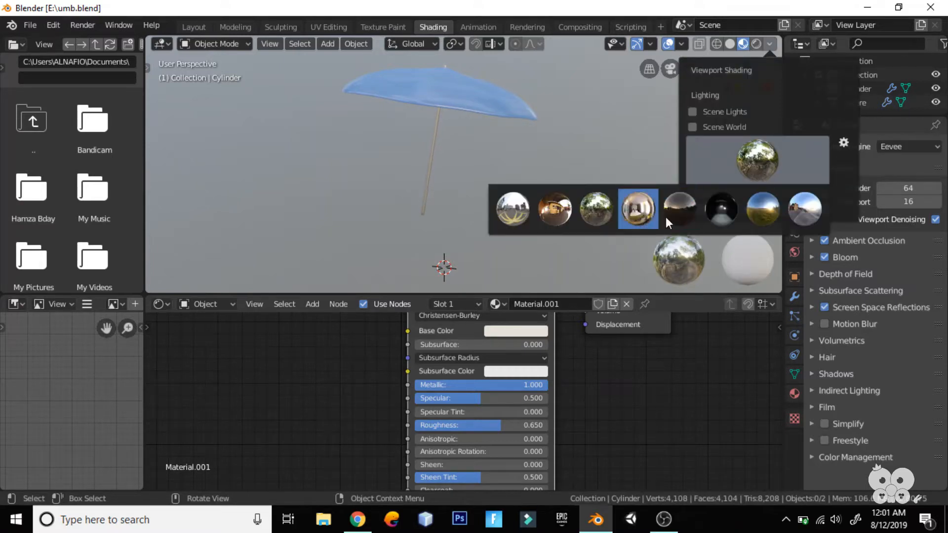
click(807, 214)
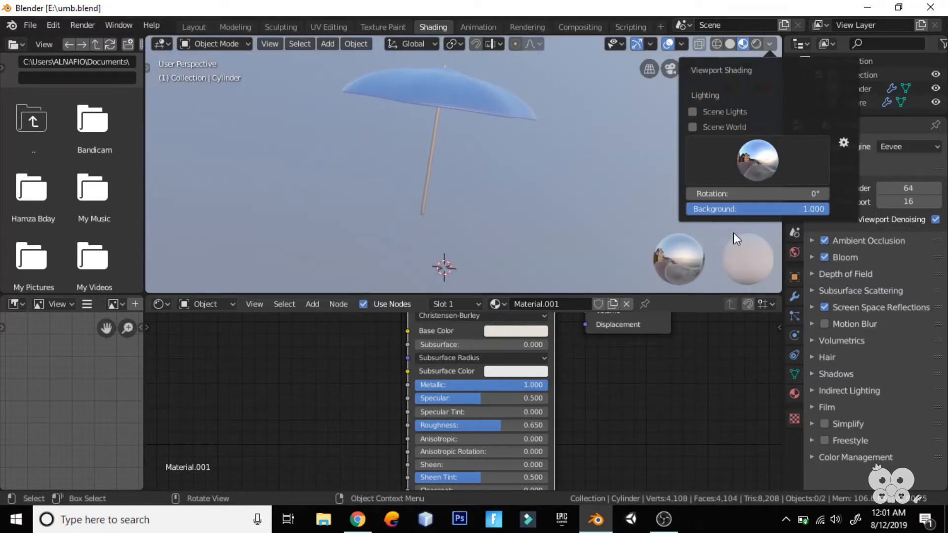
click(748, 155)
click(763, 209)
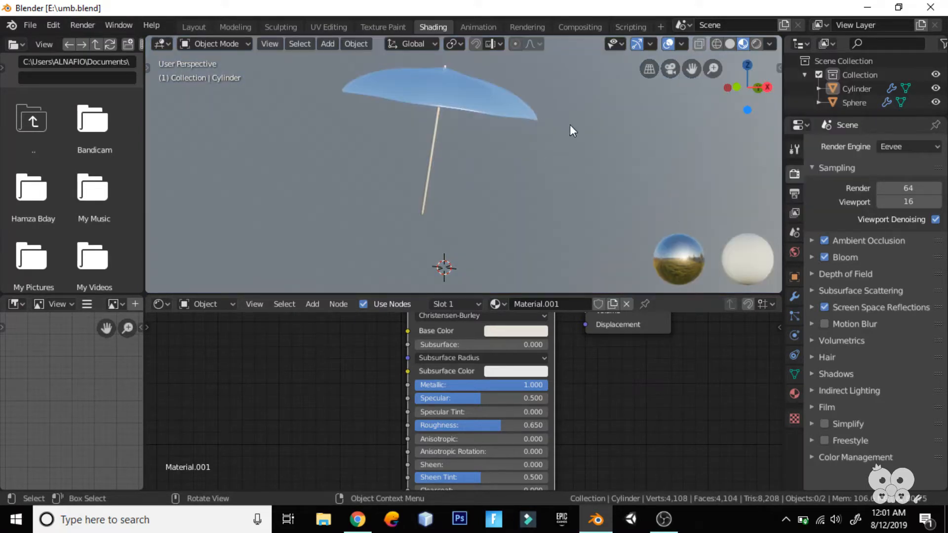
middle_drag(569, 125, 653, 156)
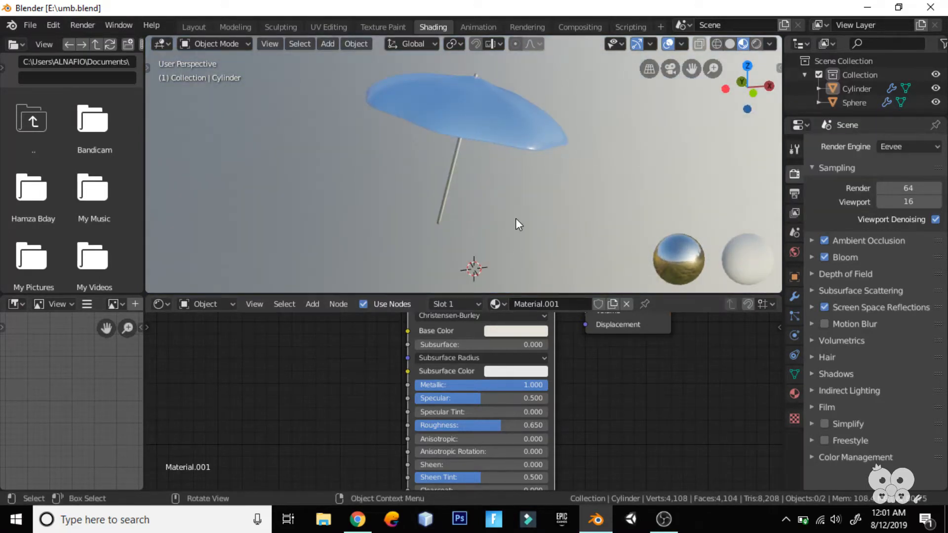
- Set the canopy material's Roughness to 0.355
click(509, 130)
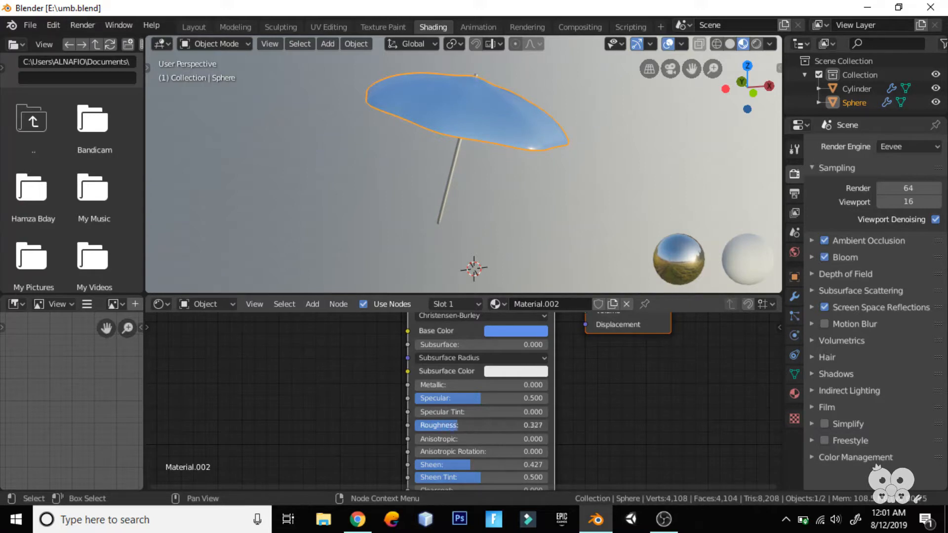
drag(459, 425, 467, 425)
click(685, 269)
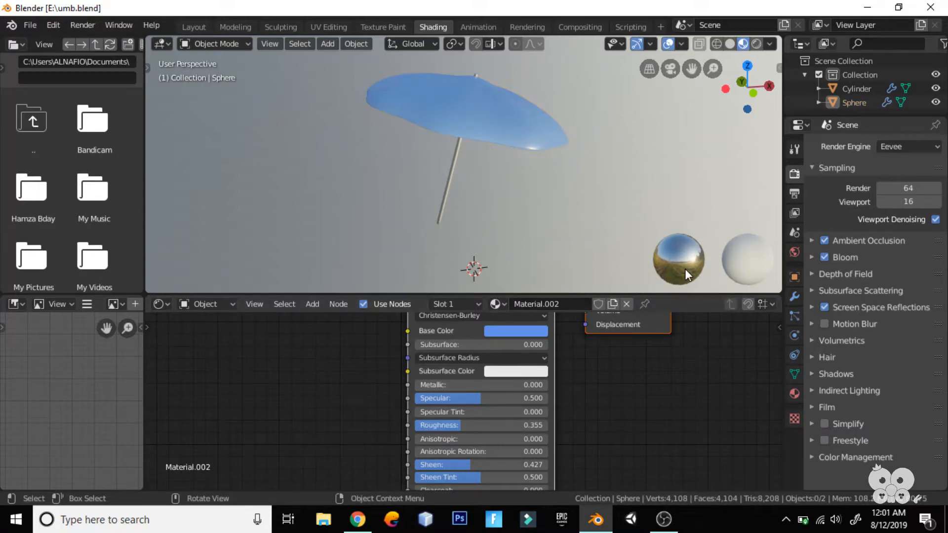
- Switch the viewport's preview lighting to the warm interior HDRI environment
click(768, 44)
click(755, 159)
click(554, 211)
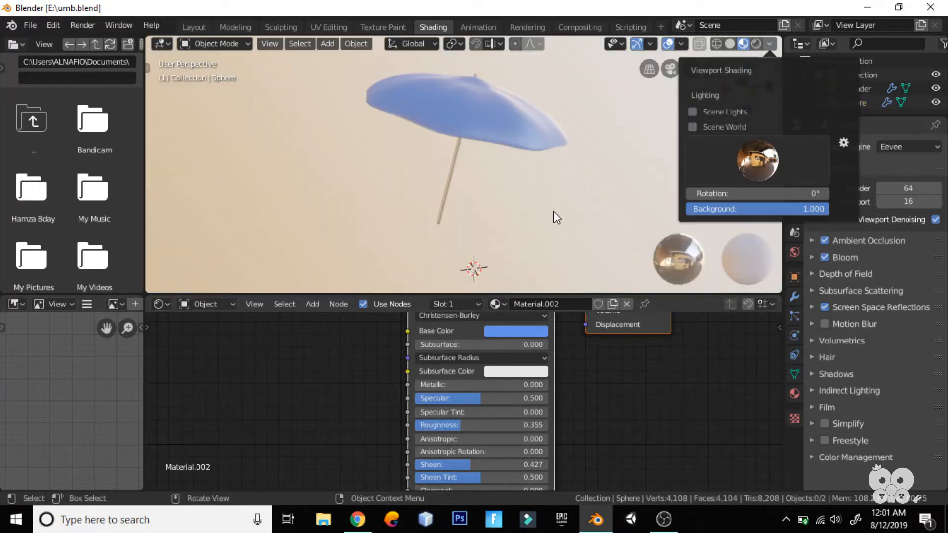
middle_drag(562, 173, 623, 148)
- Shift the canopy's base color to a saturated sky blue, about H 0.541, S 0.941, V 0.906
click(537, 332)
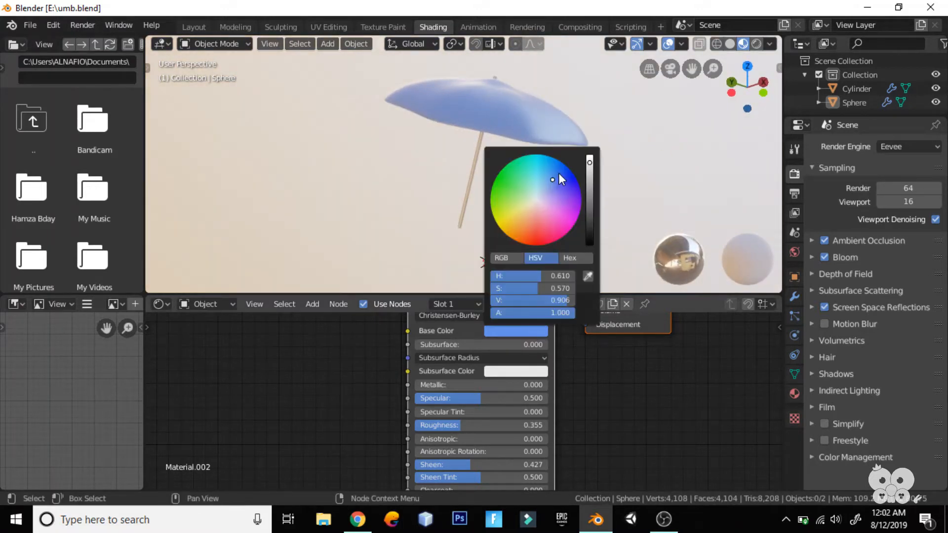
click(557, 172)
mouse_move(559, 169)
mouse_down()
mouse_move(539, 194)
mouse_move(562, 182)
mouse_move(543, 231)
mouse_move(517, 228)
mouse_move(528, 176)
mouse_move(510, 194)
mouse_move(510, 206)
mouse_move(545, 162)
mouse_up()
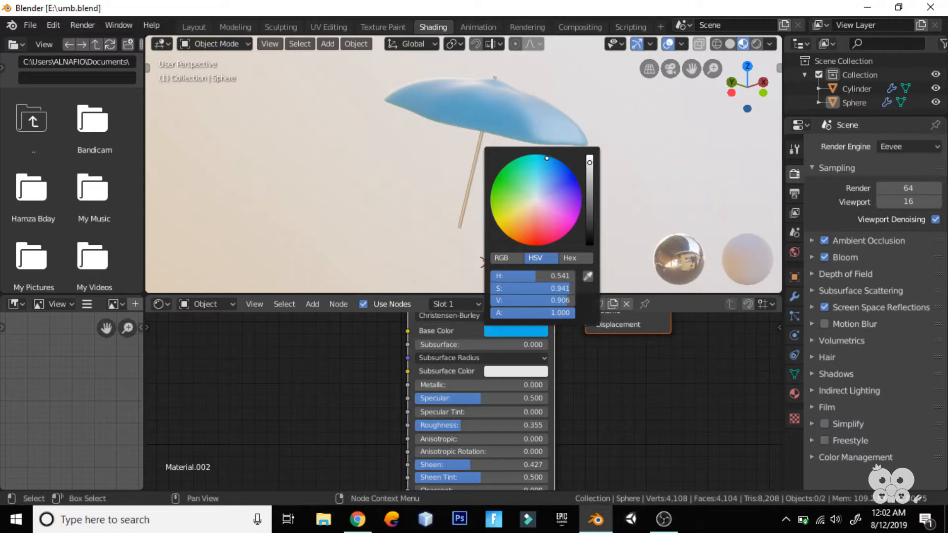
- Raise the pole material's base color to full brightness and its Roughness to about 0.732
click(474, 165)
click(522, 330)
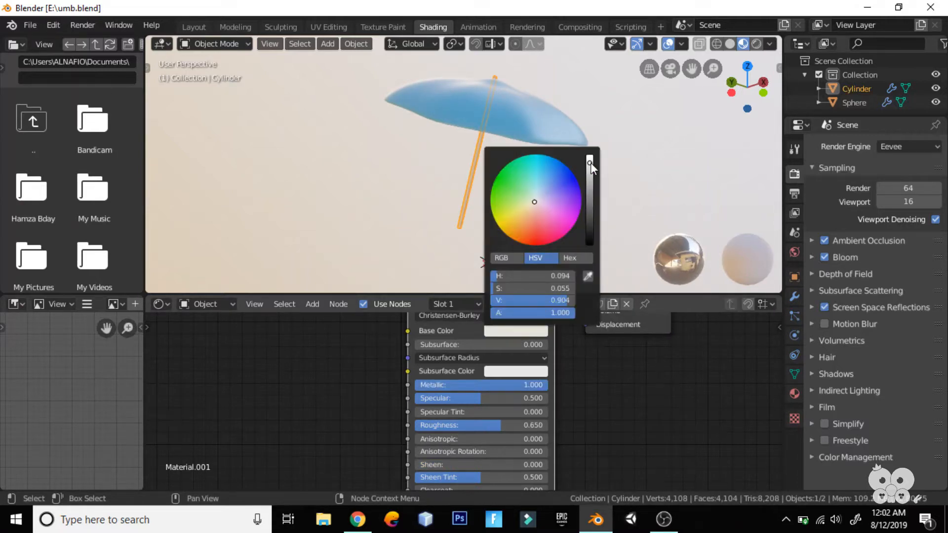
drag(590, 163, 589, 155)
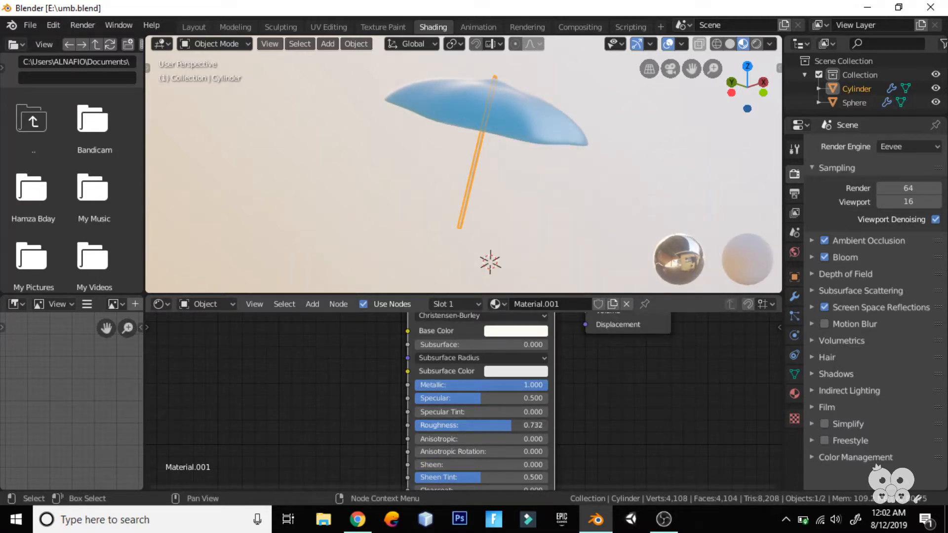
- Set the canopy's base color to a cyan blue, about H 0.526, S 0.829, V 0.906
click(508, 114)
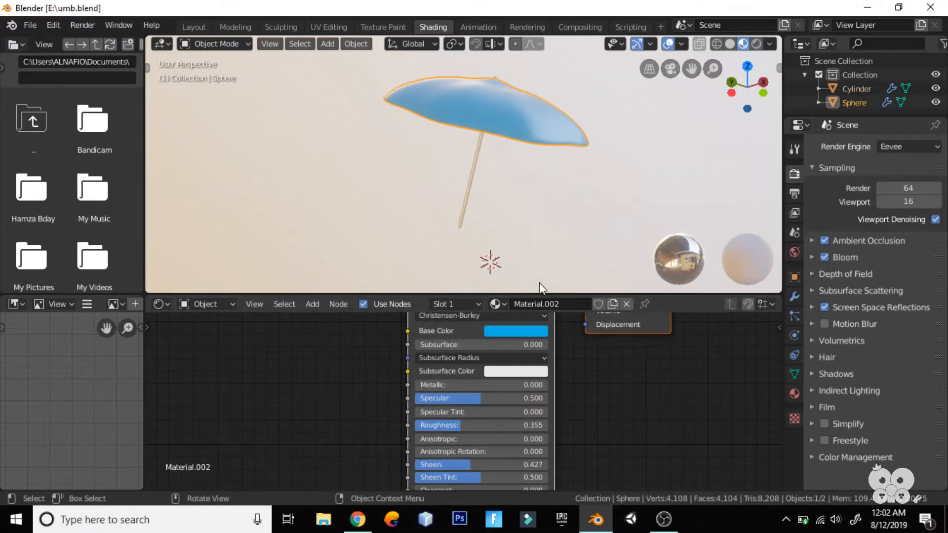
click(524, 331)
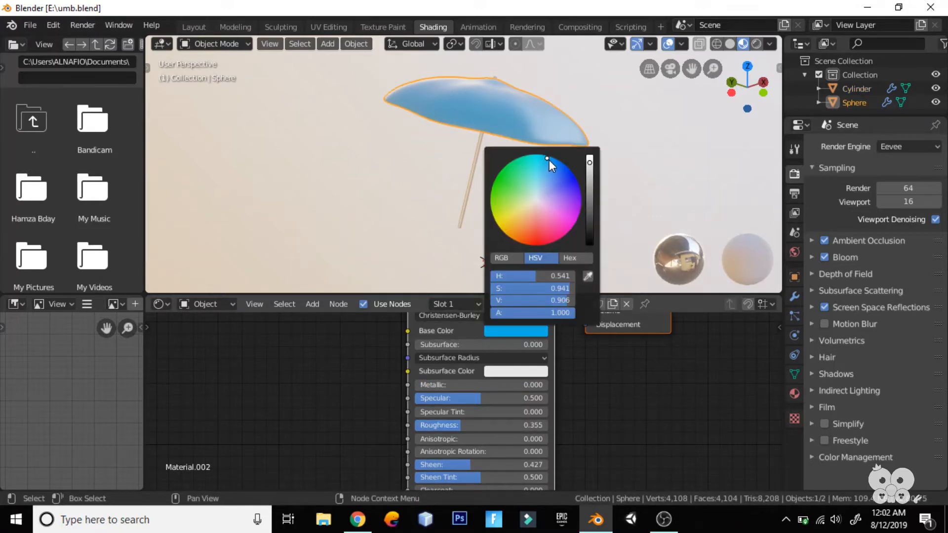
mouse_move(549, 160)
mouse_down()
mouse_move(545, 189)
mouse_move(541, 162)
mouse_up()
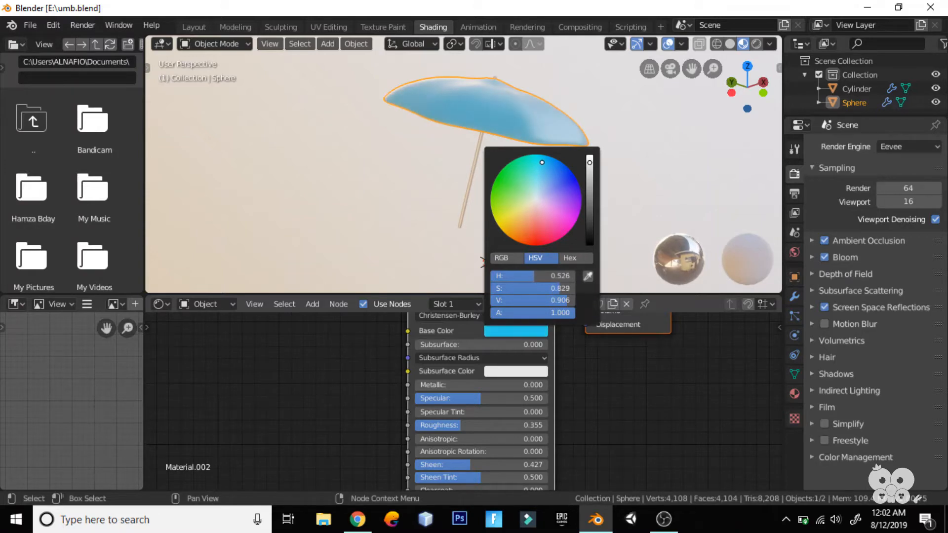
- Return to the Layout workspace and set the render engine to Cycles
click(200, 28)
middle_drag(594, 216, 672, 105)
middle_drag(754, 48, 470, 253)
click(794, 240)
click(889, 212)
click(889, 255)
- Add an area light at the world origin
key(shift+a)
mouse_move(441, 381)
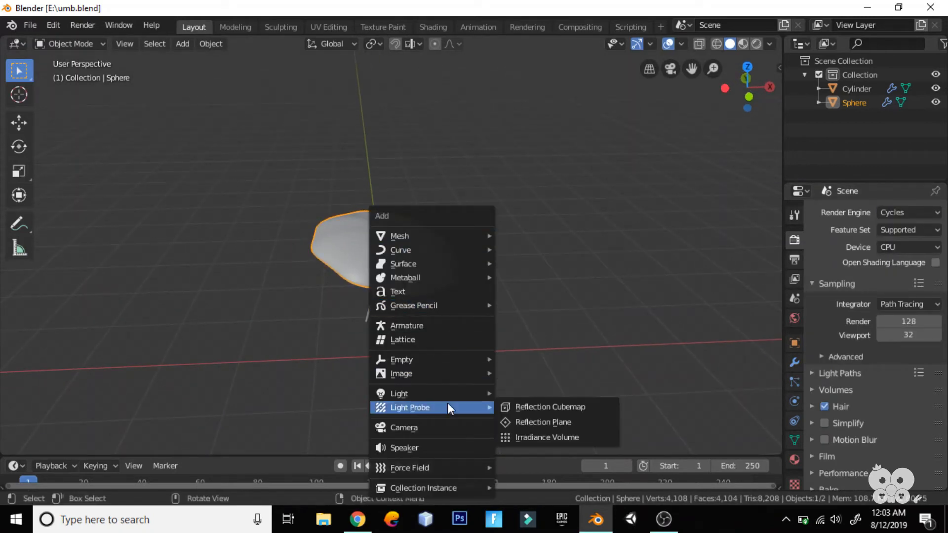
click(525, 437)
middle_drag(510, 420, 524, 354)
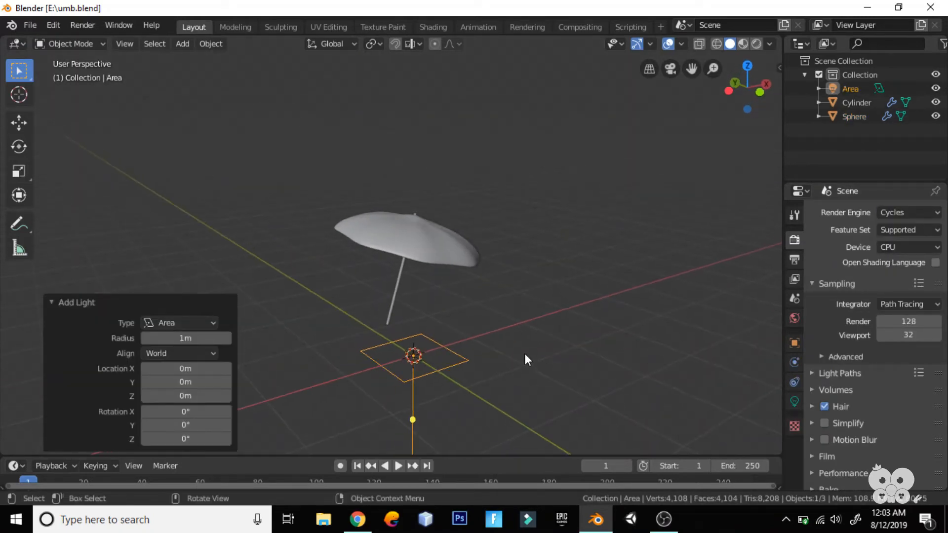
- Raise the area light above the umbrella's height along Z and move it about 3.21 m along X
key(g)
key(z)
click(529, 142)
key(g)
key(x)
click(703, 124)
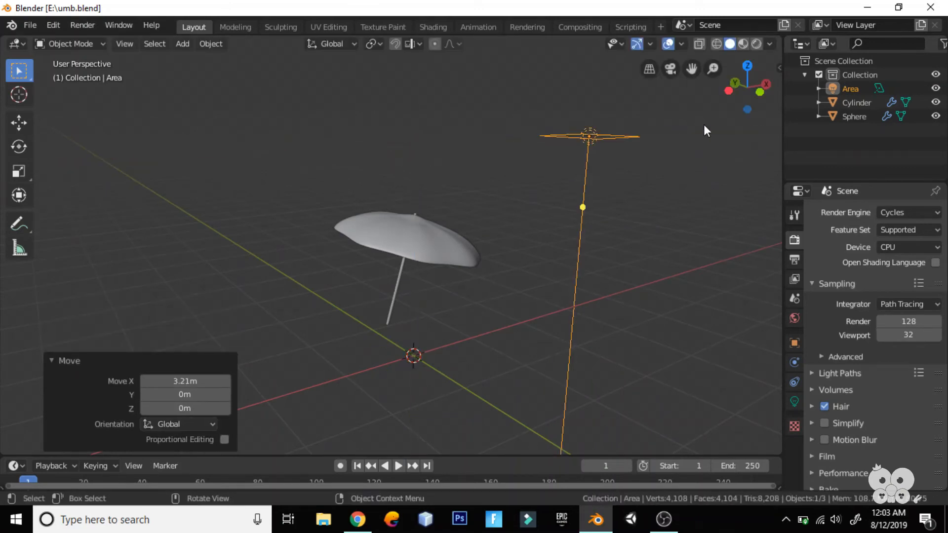
- Aim the area light at the umbrella by rotating it about 62.8° in the perspective view and about -40.7° from above
key(r)
click(207, 173)
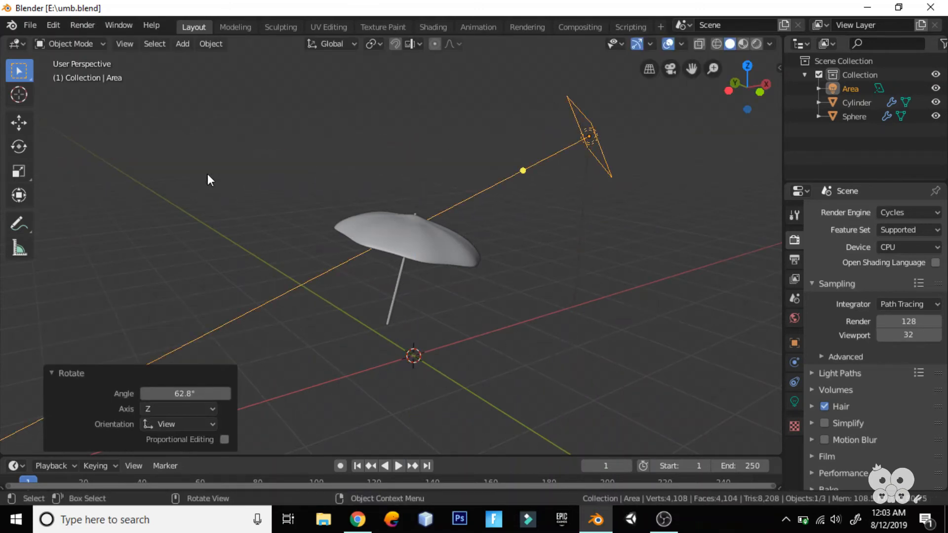
key(KP_7)
key(r)
key(KP_3)
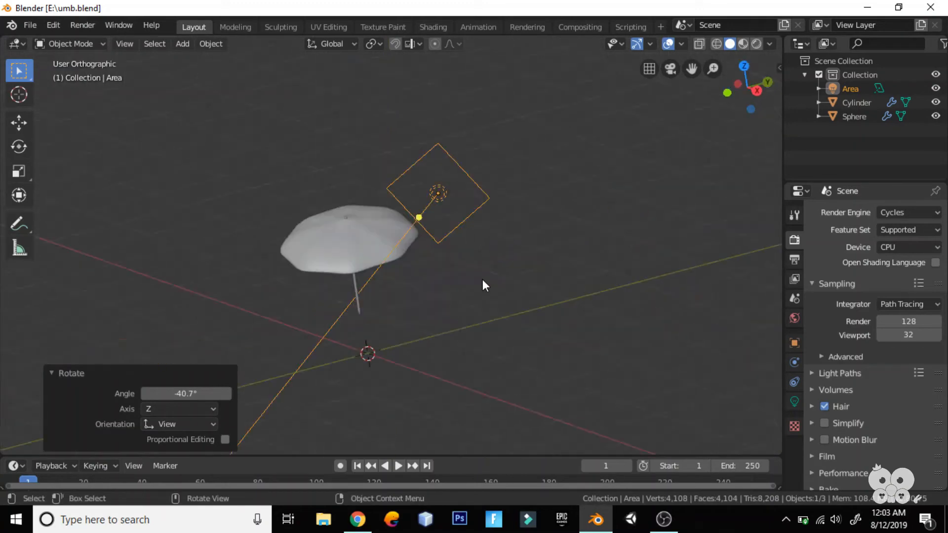
key(KP_1)
key(r)
click(352, 289)
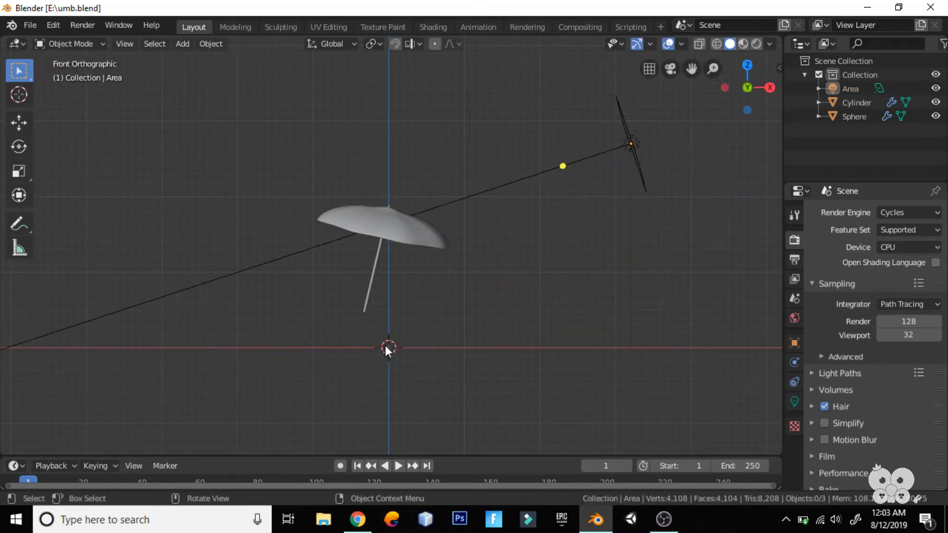
- Add a large ground plane at the 3D cursor
key(shift+a)
mouse_move(328, 188)
click(455, 188)
click(149, 328)
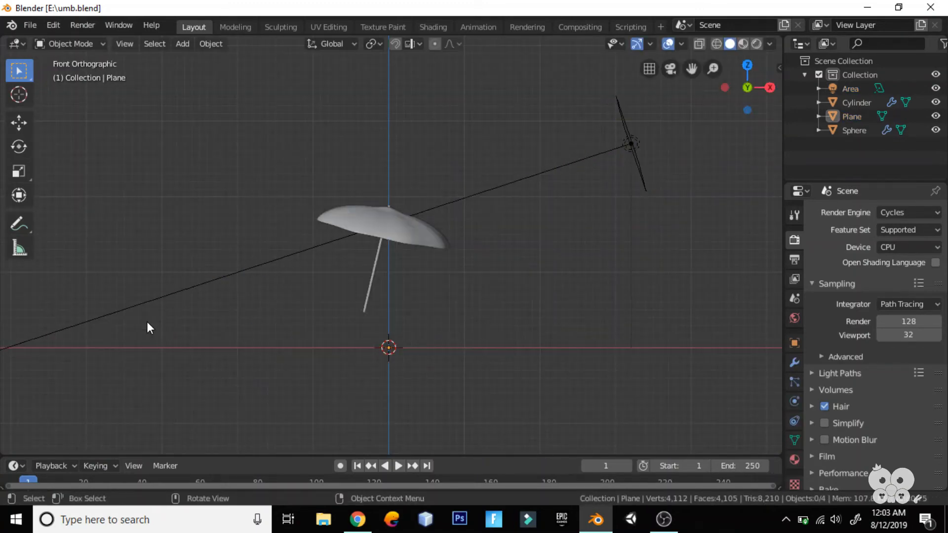
- Raise the ground plane about 0.468 m along Z to meet the lower end of the umbrella's pole
click(401, 354)
key(g)
key(z)
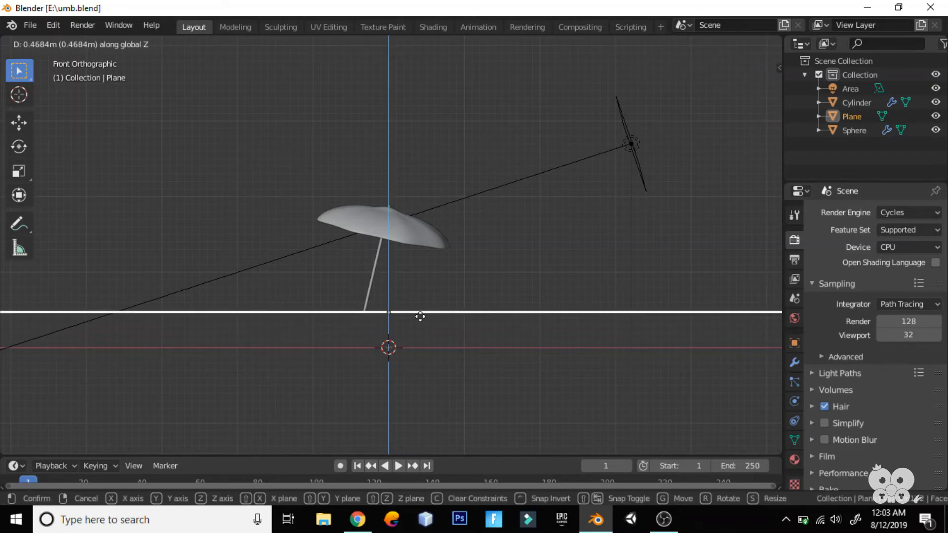
click(419, 317)
- Scale the area light up to about 3.44 times its size and open its power value for editing
key(KP_5)
middle_drag(546, 214, 588, 159)
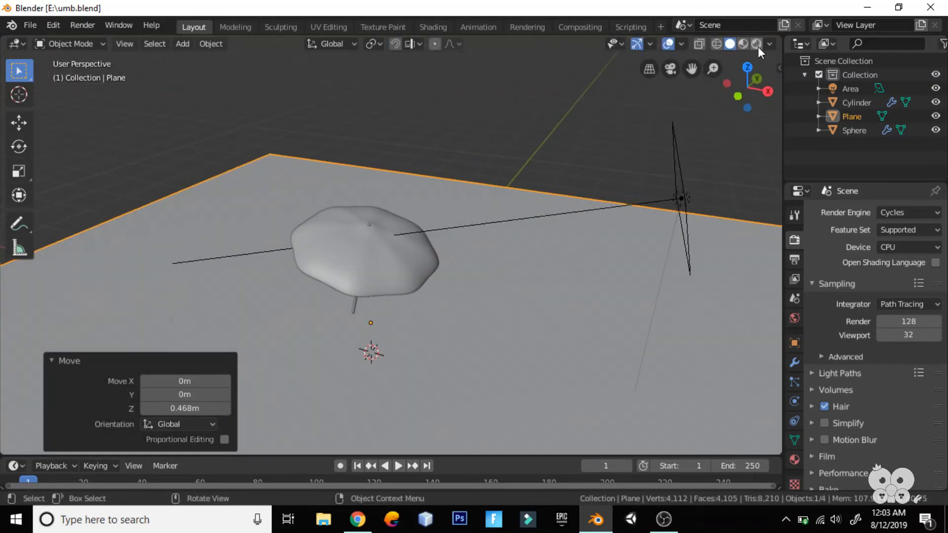
click(681, 197)
key(s)
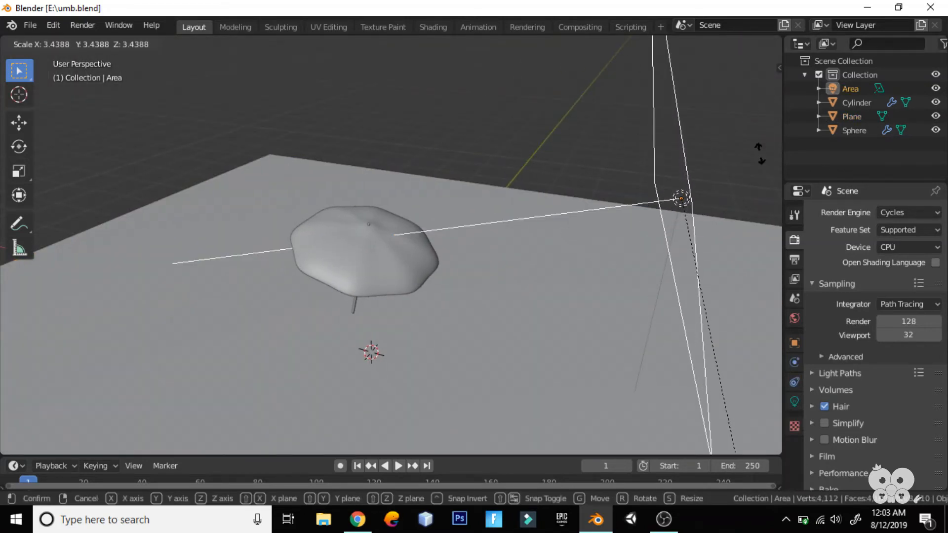
click(757, 152)
click(757, 152)
click(794, 401)
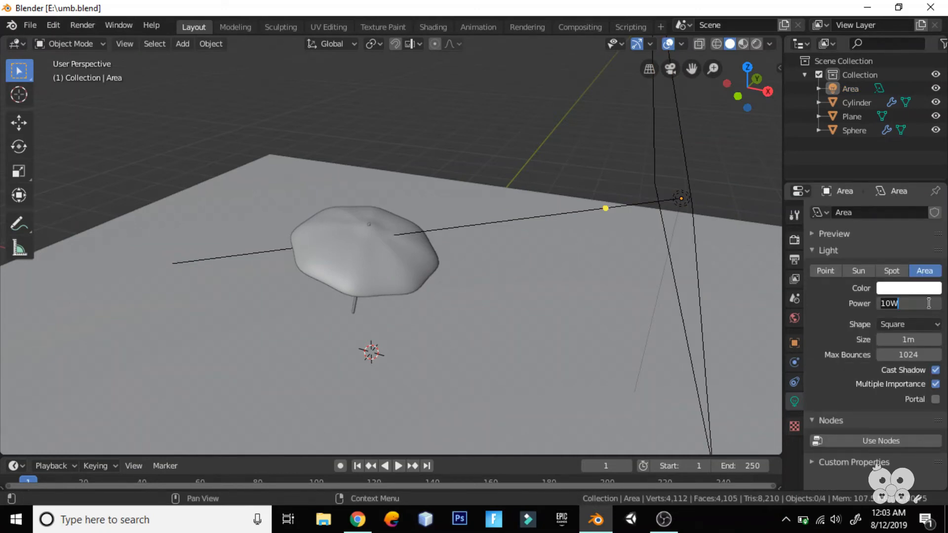
- Brighten the world background colour to a light teal
click(794, 241)
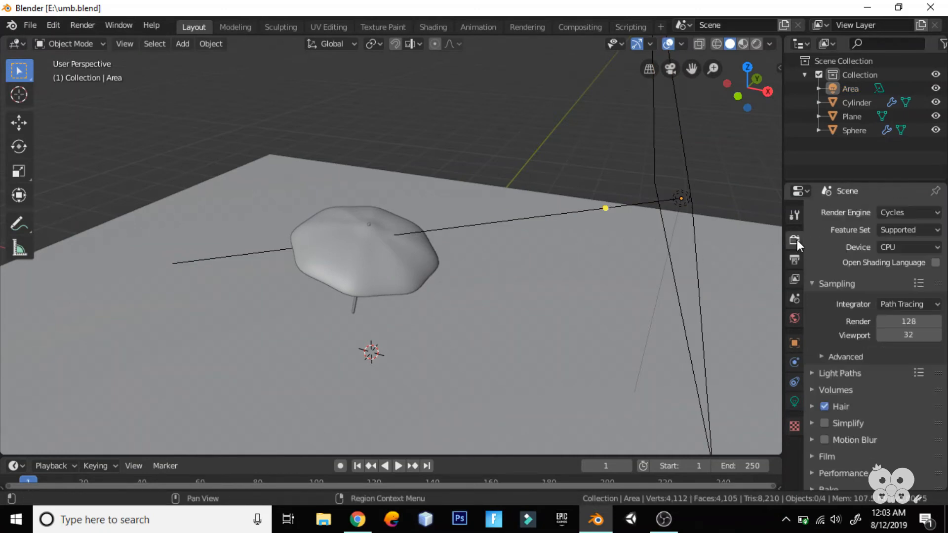
click(794, 317)
click(913, 295)
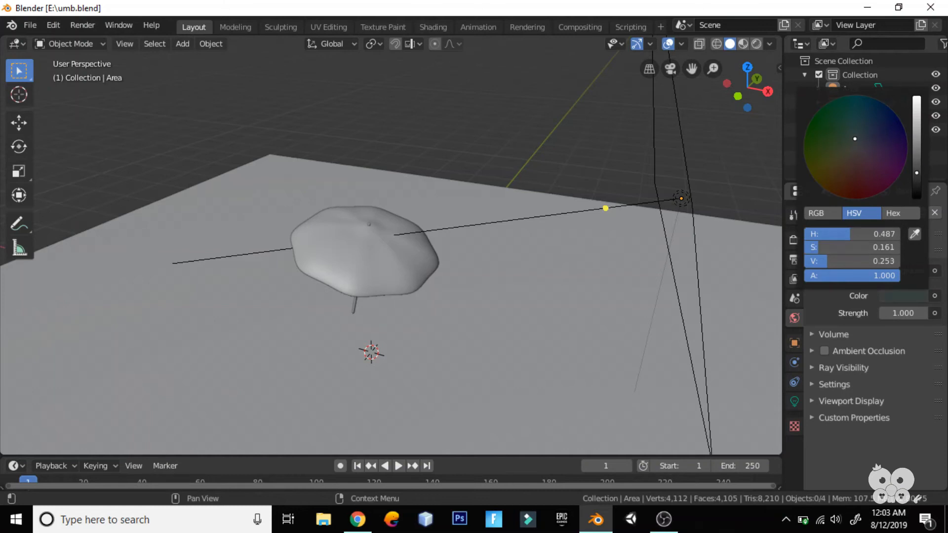
drag(916, 173, 912, 118)
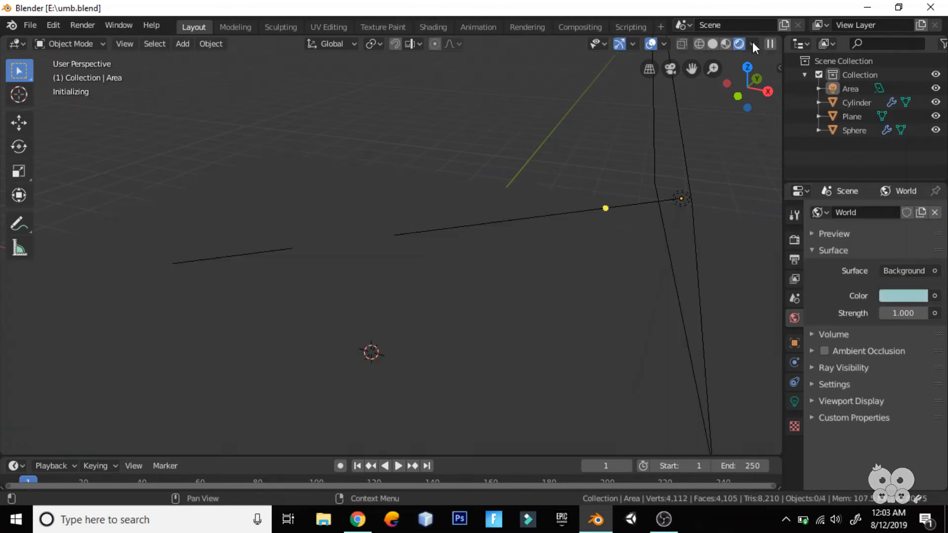
- Preview the umbrella scene in rendered shading, first from above and again from a lower side angle
click(752, 42)
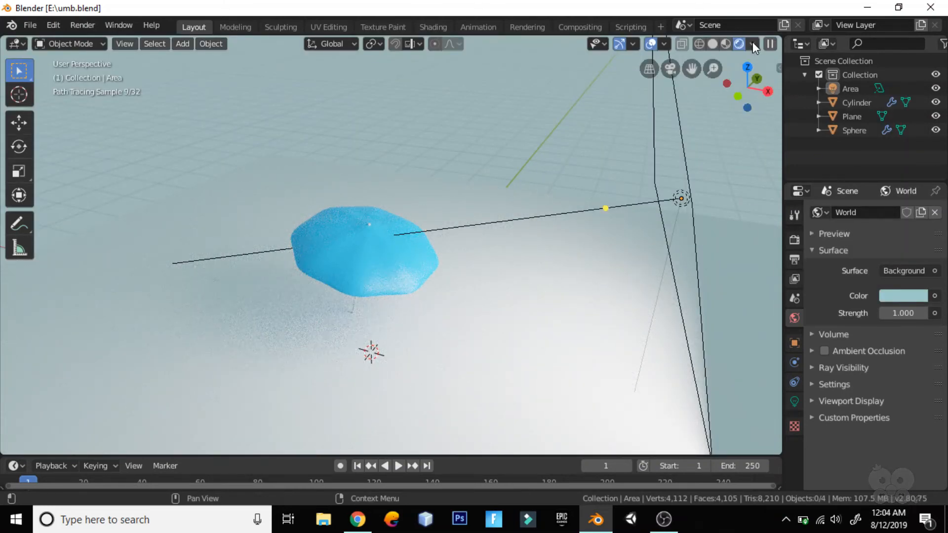
click(725, 44)
mouse_move(502, 176)
middle_down()
mouse_move(492, 168)
mouse_move(550, 168)
mouse_move(436, 128)
middle_up()
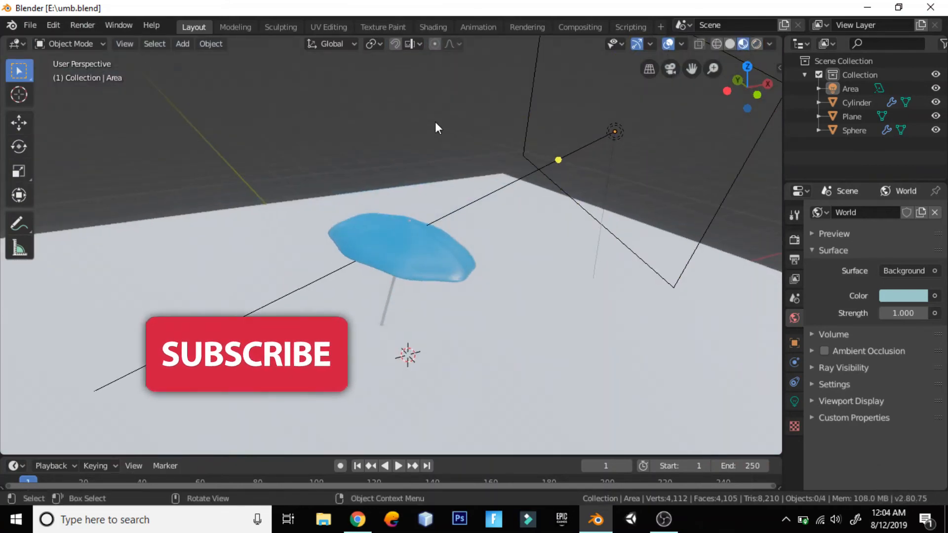
click(755, 44)
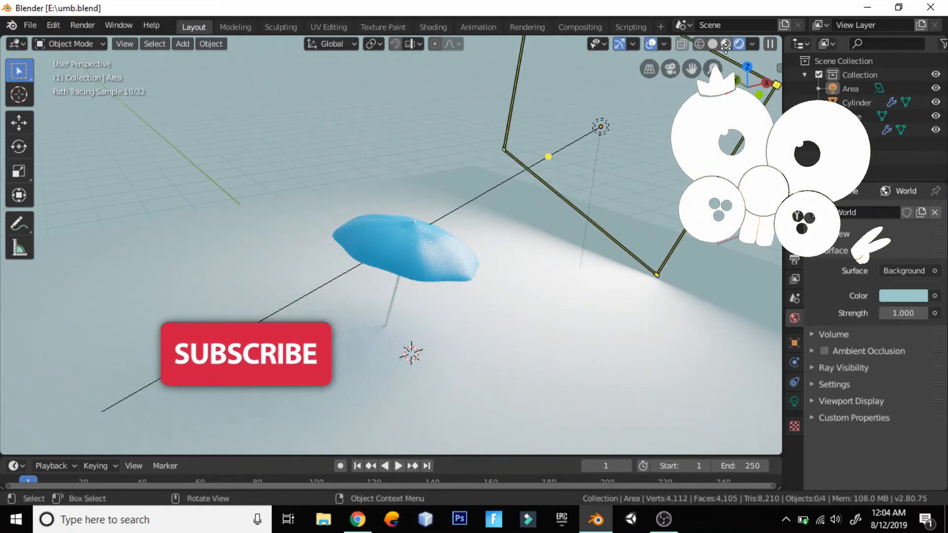
- Switch the viewport to material preview shading and enable Scene Lights and Scene World for it
click(725, 44)
scroll(520, 251, up, 3)
click(768, 42)
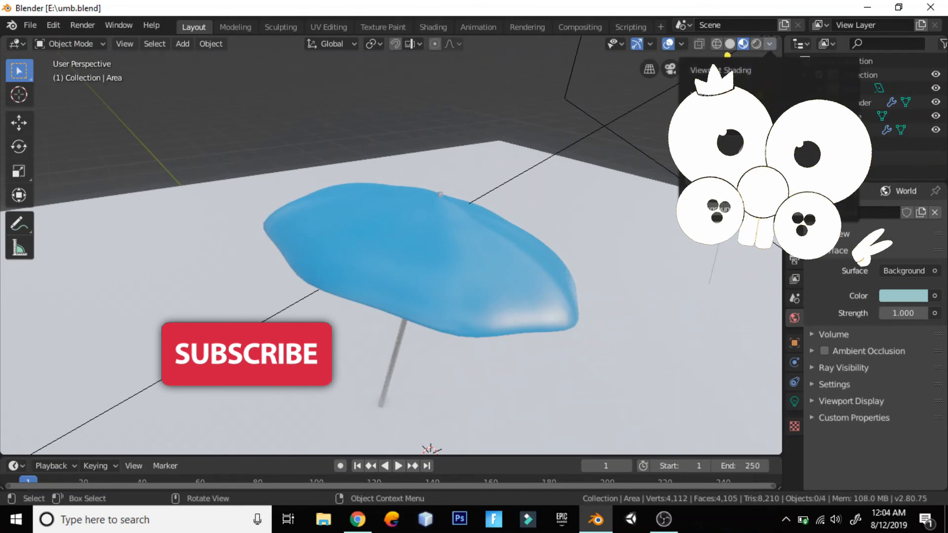
click(695, 109)
click(695, 123)
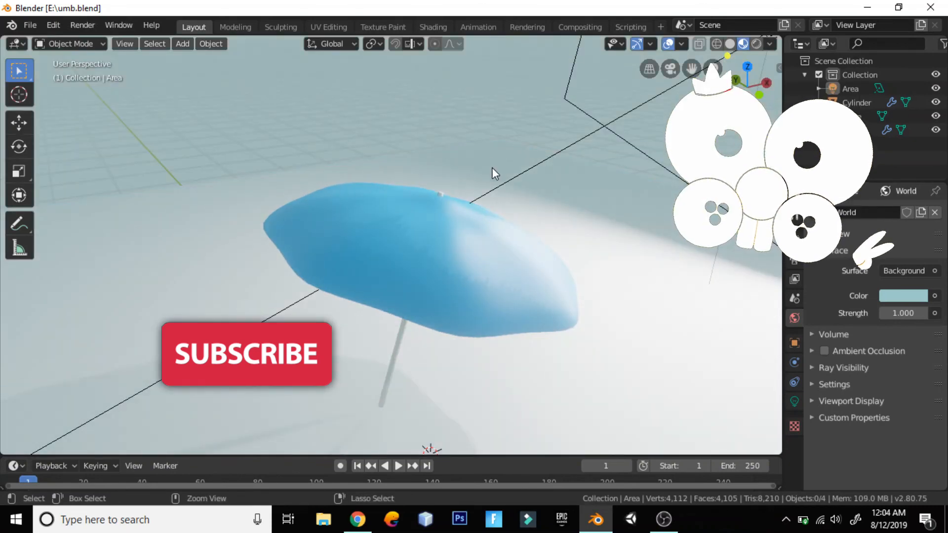
- Check the rendered shading from a lower angle around the umbrella and return the viewport to solid shading
middle_drag(492, 167, 620, 174)
click(752, 44)
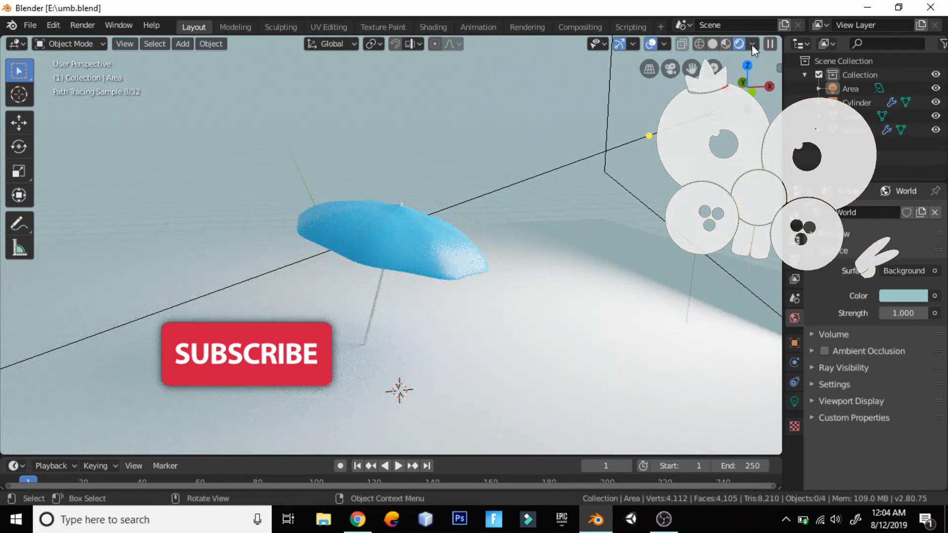
click(711, 44)
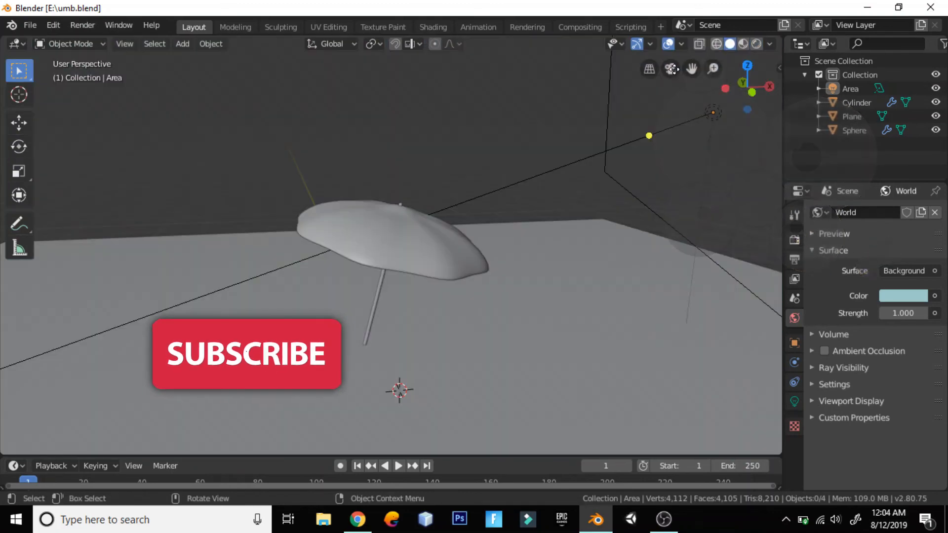